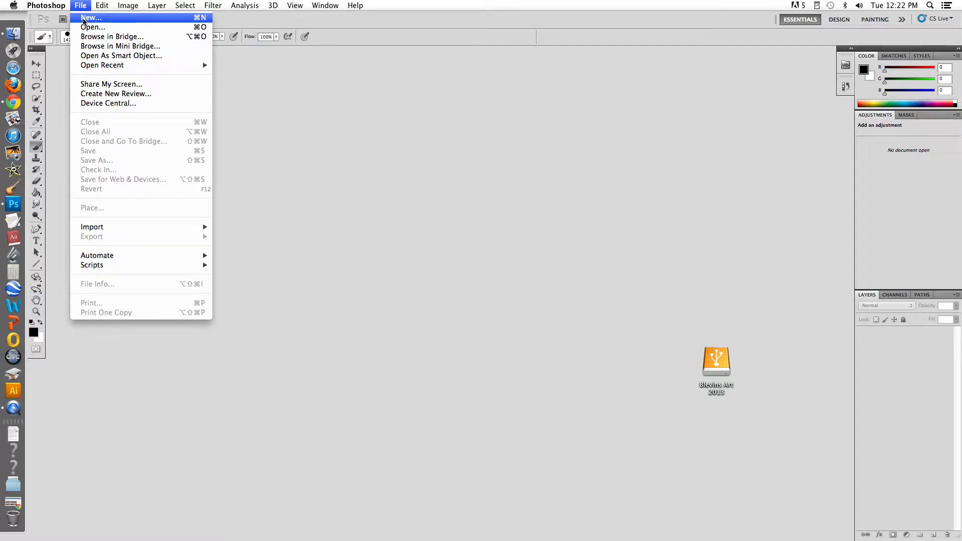
Start a new document using the U.S. Paper preset at Letter size.
click(83, 20)
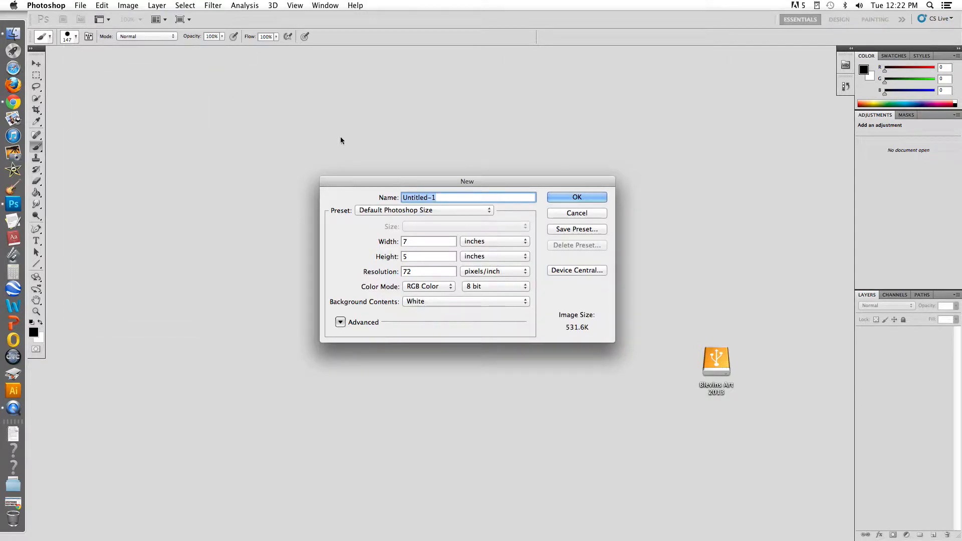
click(444, 211)
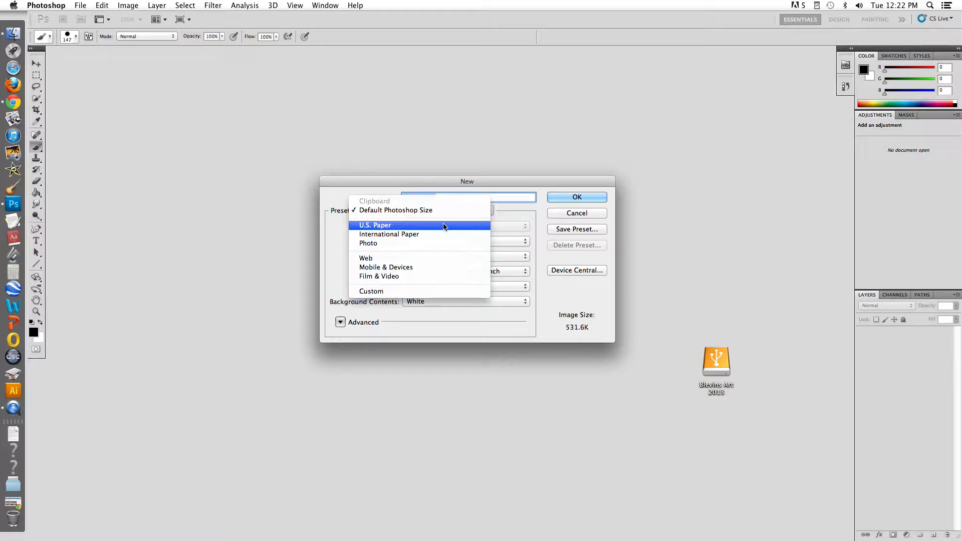
click(443, 227)
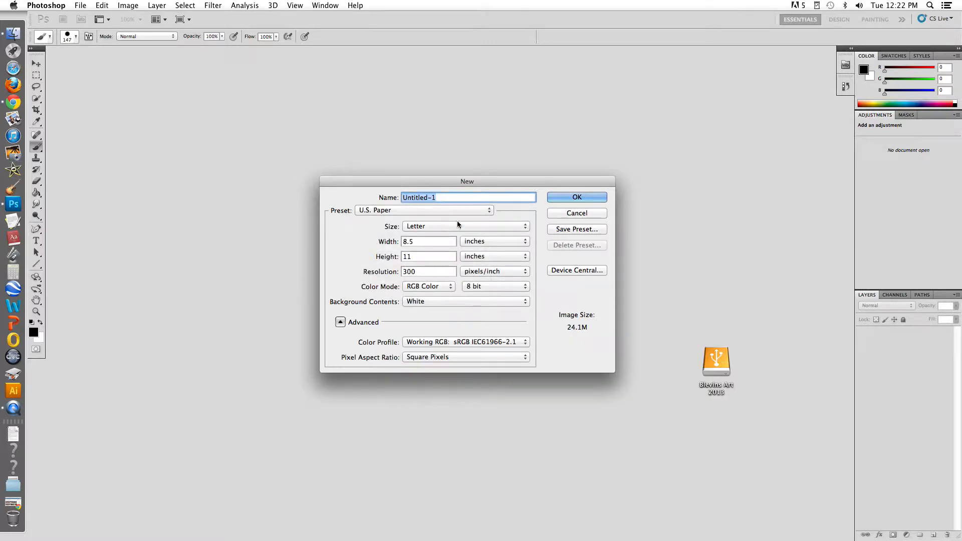
click(452, 226)
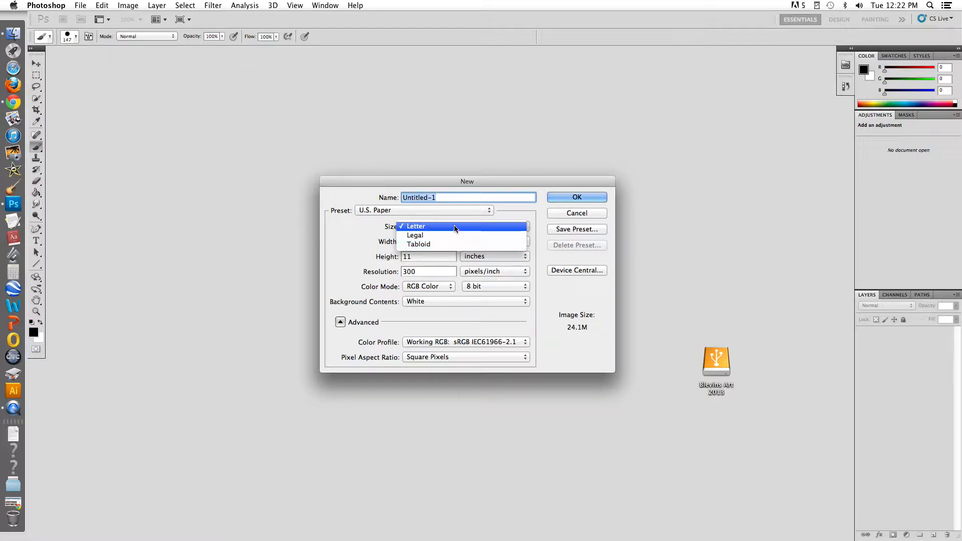
click(455, 227)
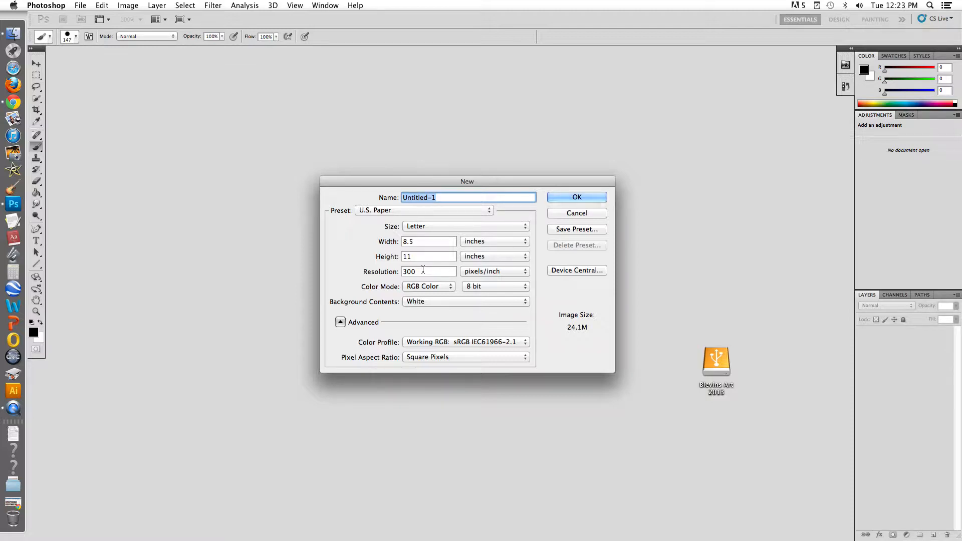
Keep RGB Color mode at 8 bit, collapse the advanced options, and create the document.
click(446, 287)
click(446, 287)
click(447, 287)
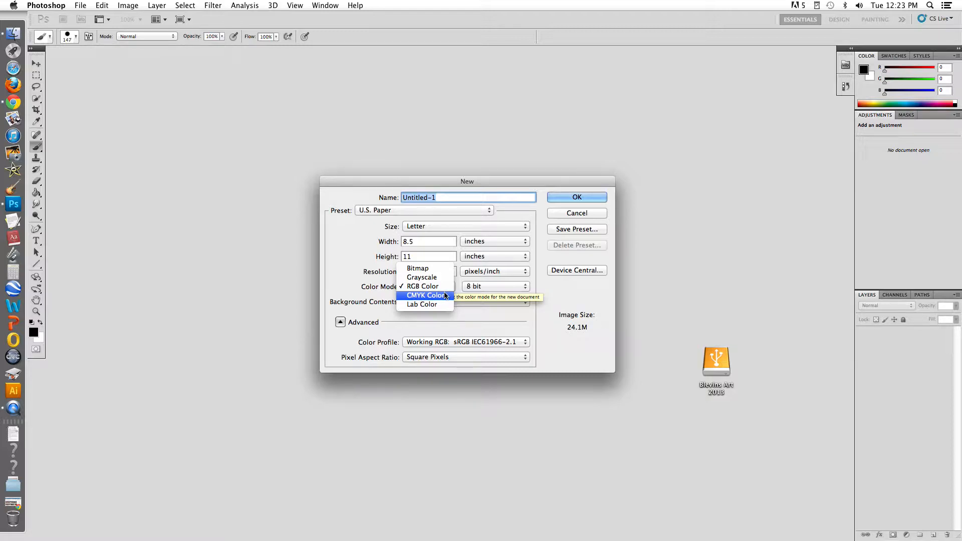
click(464, 317)
click(490, 287)
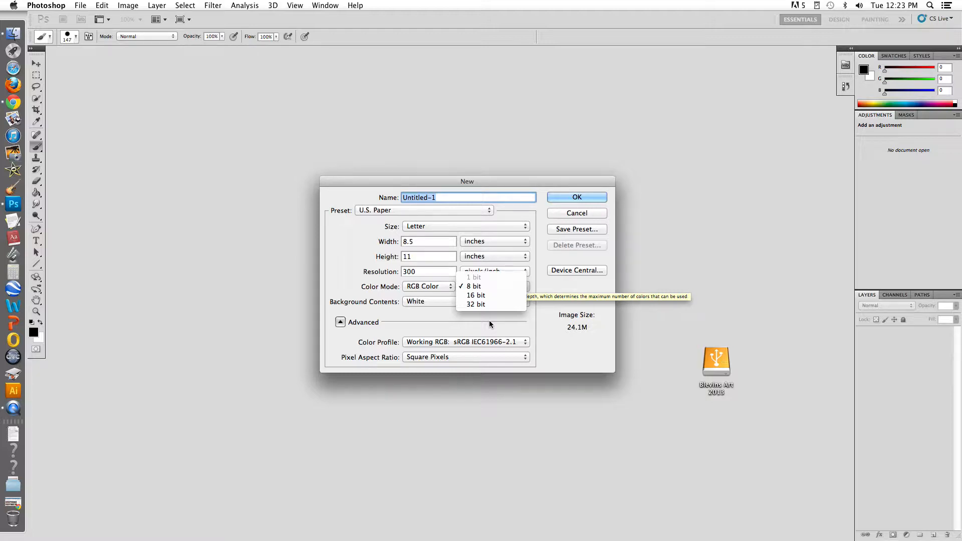
click(340, 324)
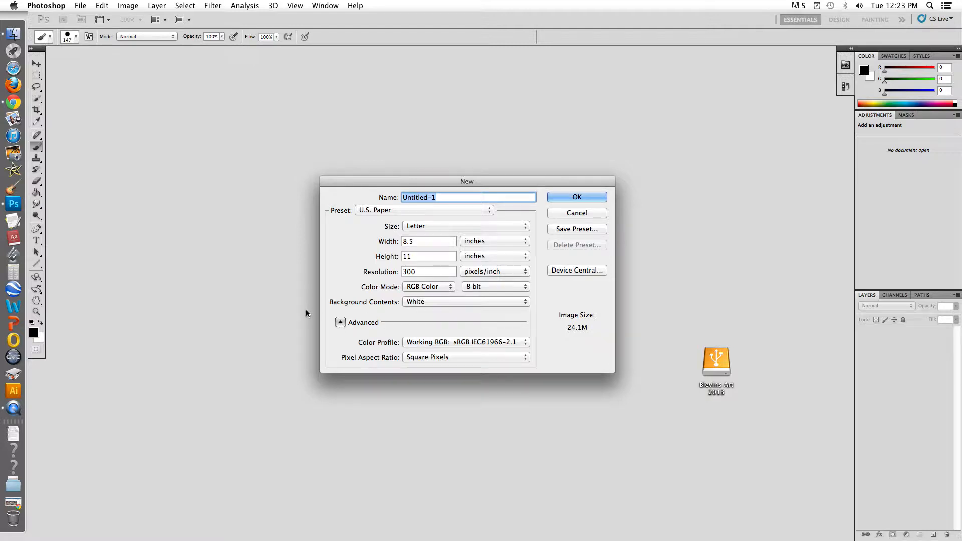
click(340, 322)
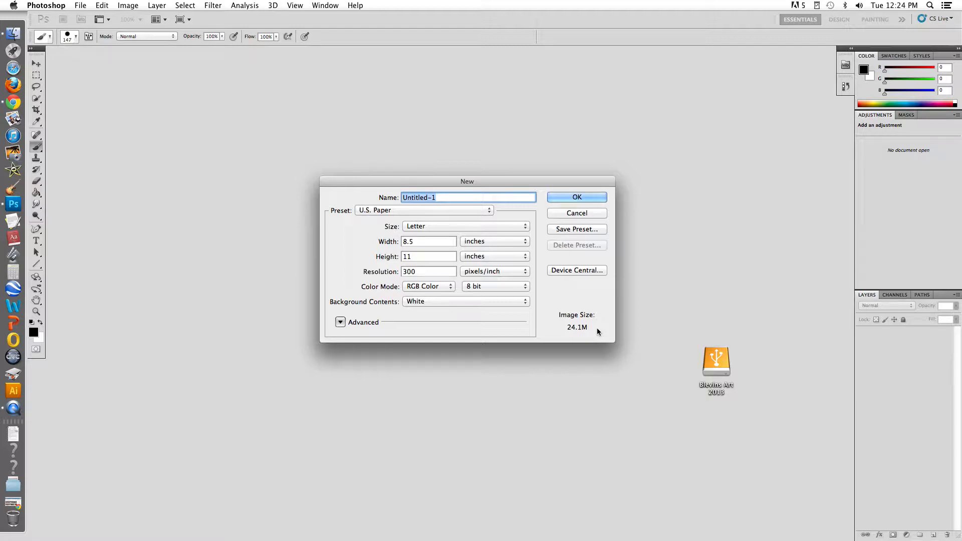
click(575, 197)
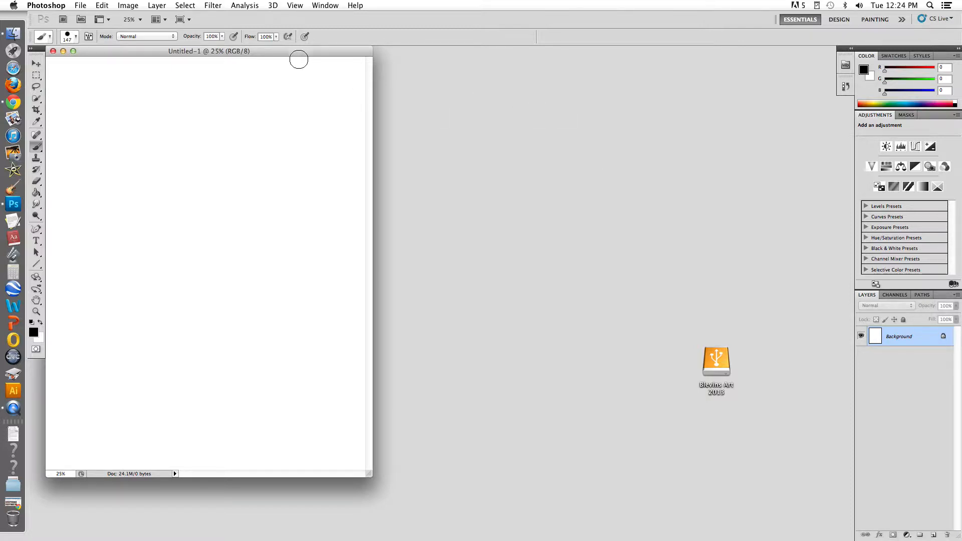
Move the blank document window, zoom it to 100%, and detach the tools palette so it floats over the canvas.
drag(297, 52, 432, 68)
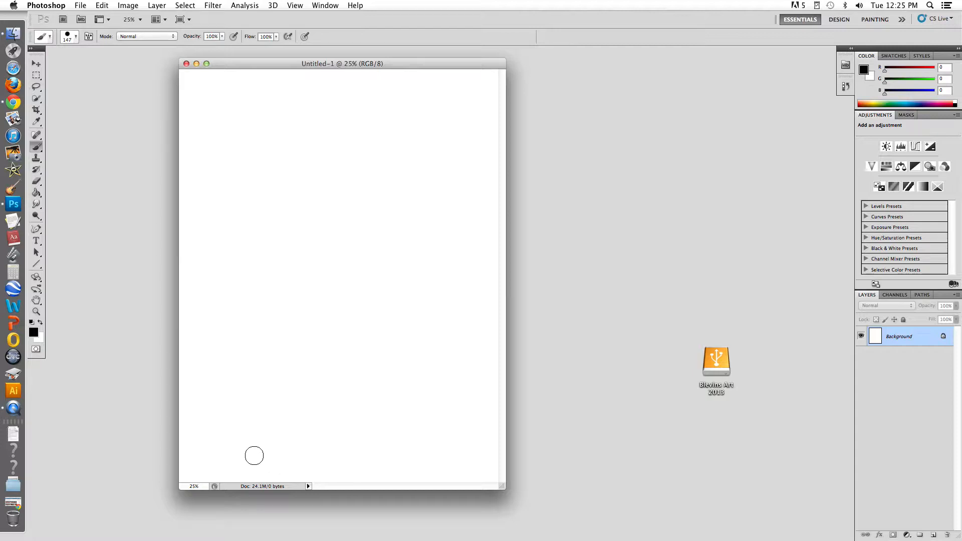
key(super+equal)
key(super+equal)
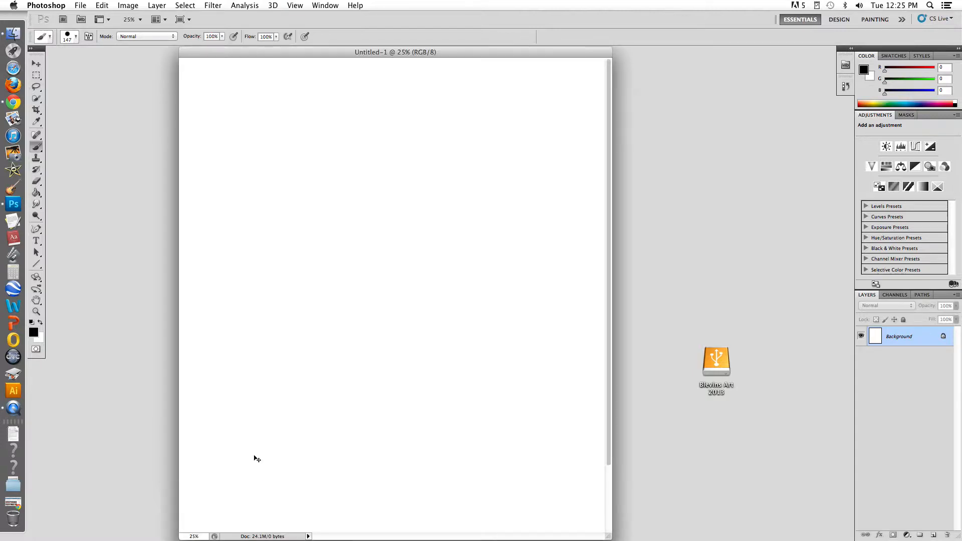
key(super+equal)
key(super+equal)
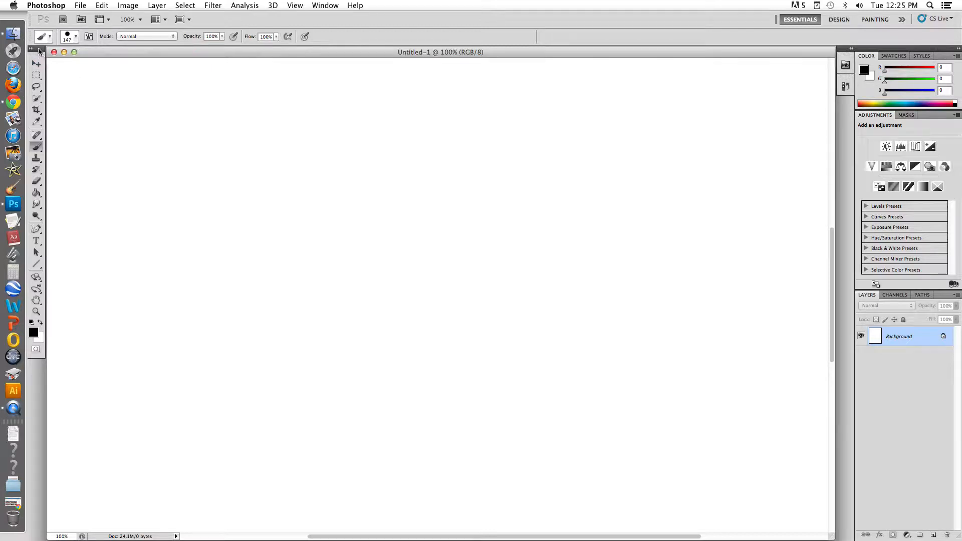
drag(37, 48, 101, 85)
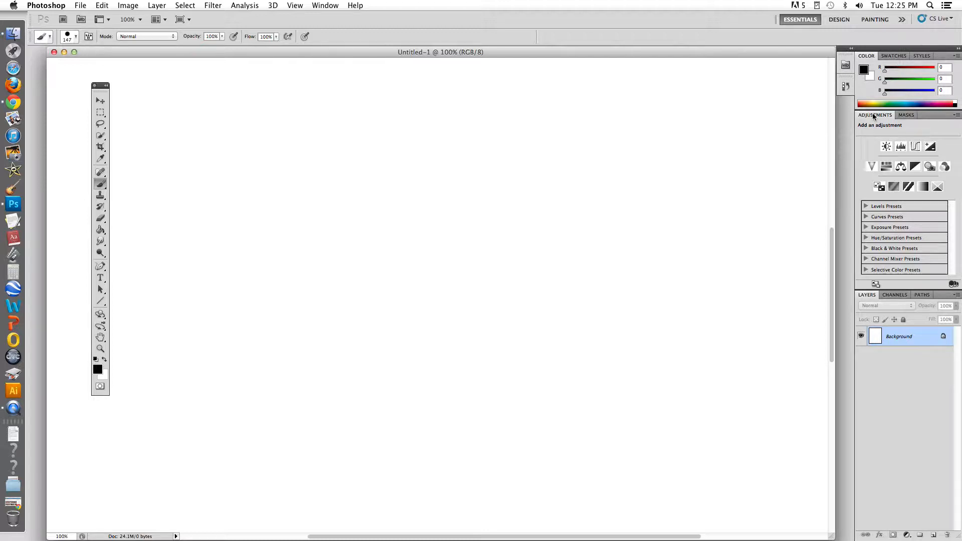
Close the blank document and open Tree.jpeg from the Desktop.
click(53, 53)
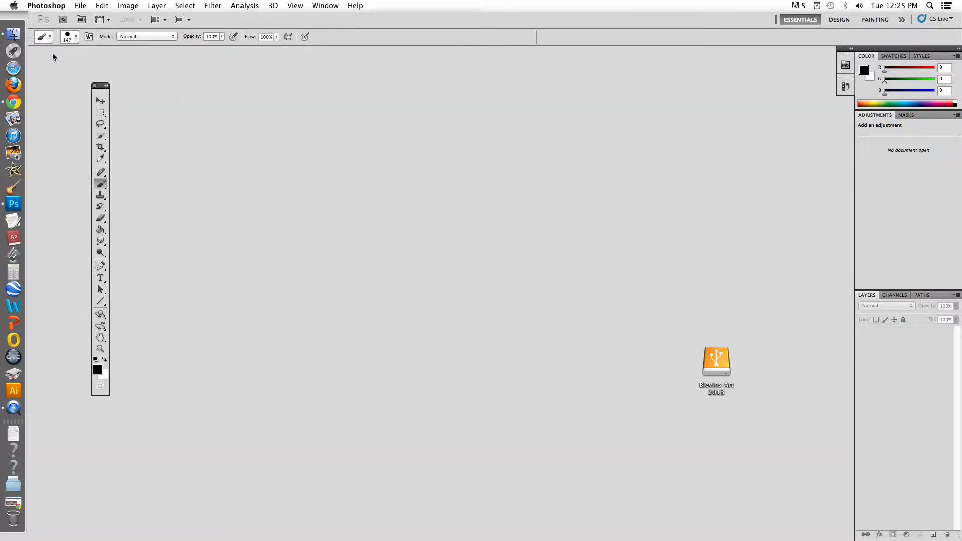
click(82, 5)
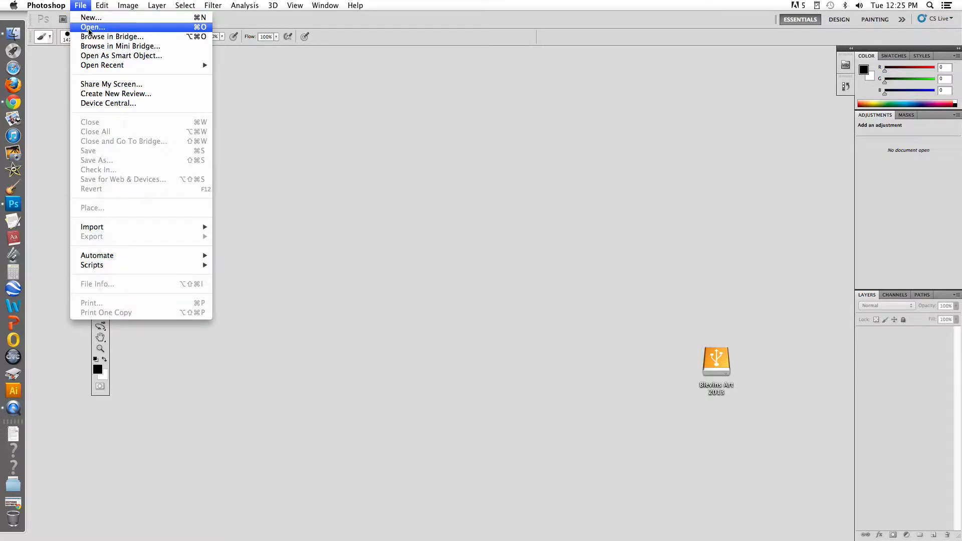
click(89, 28)
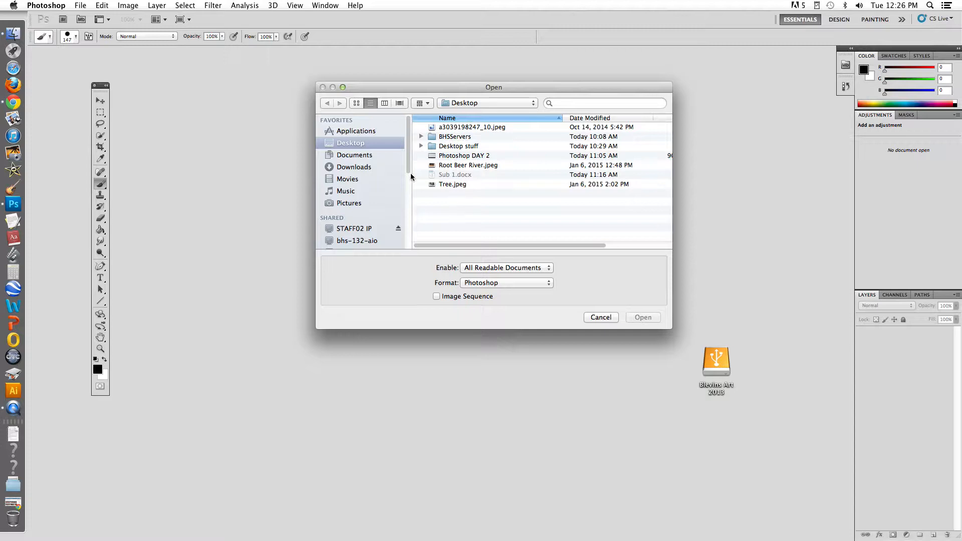
click(452, 184)
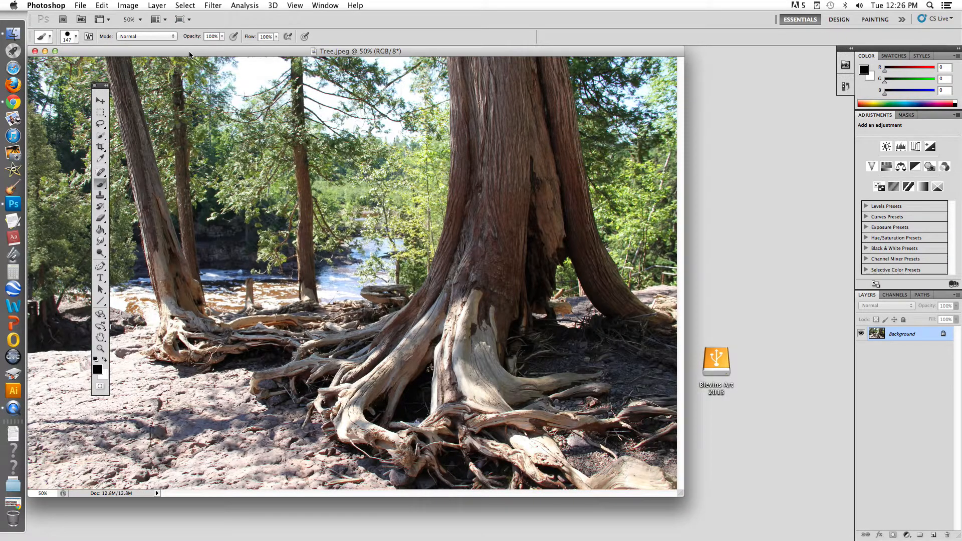
Move the tree photo window clear of the tools and draw a rectangular marquee spanning the narrow trunk to the large trunk.
drag(189, 54, 285, 63)
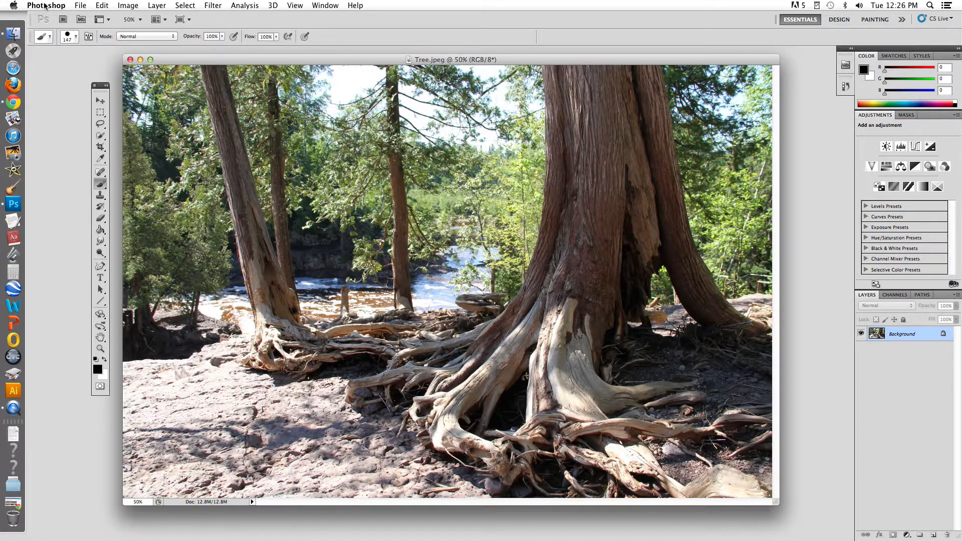
click(100, 112)
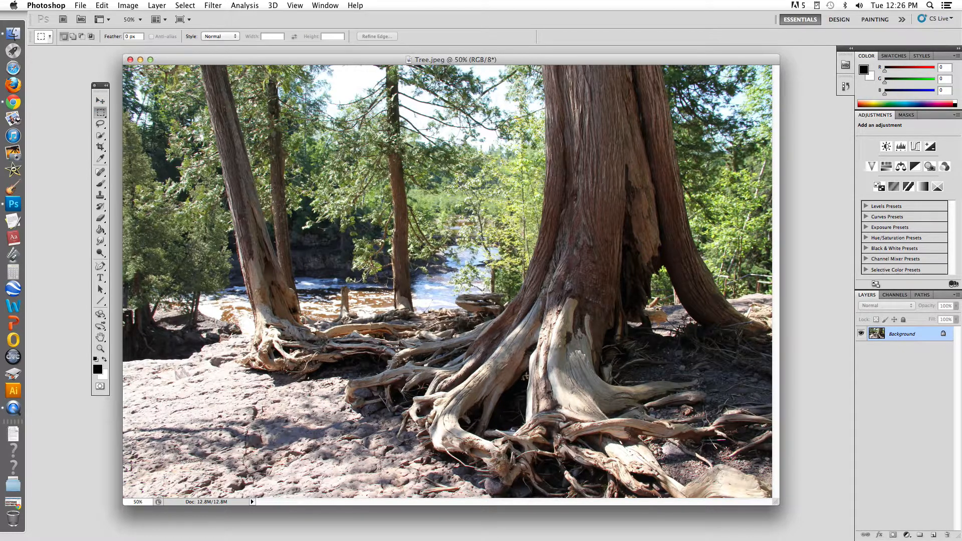
drag(501, 247, 608, 374)
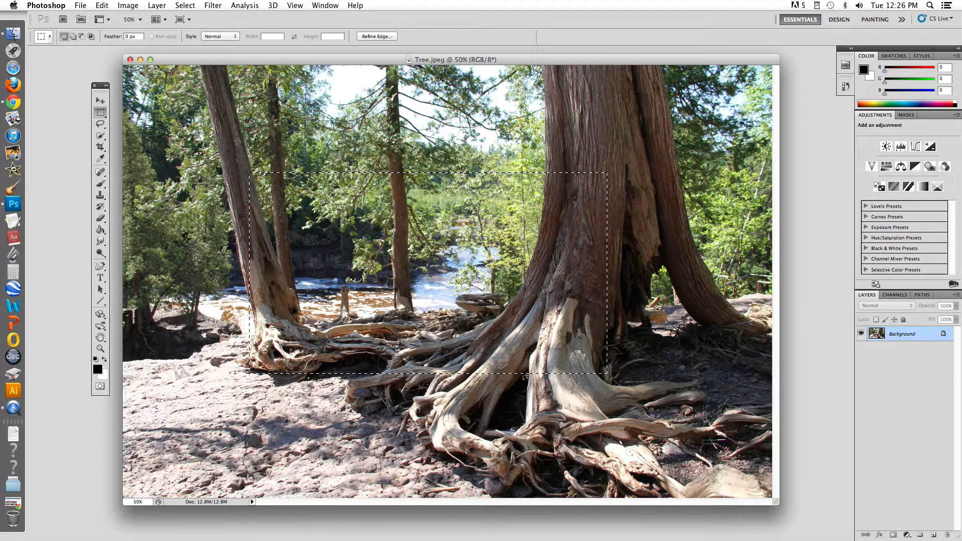
Switch to the Single Column Marquee tool and return to the Rectangular Marquee tool.
click(99, 117)
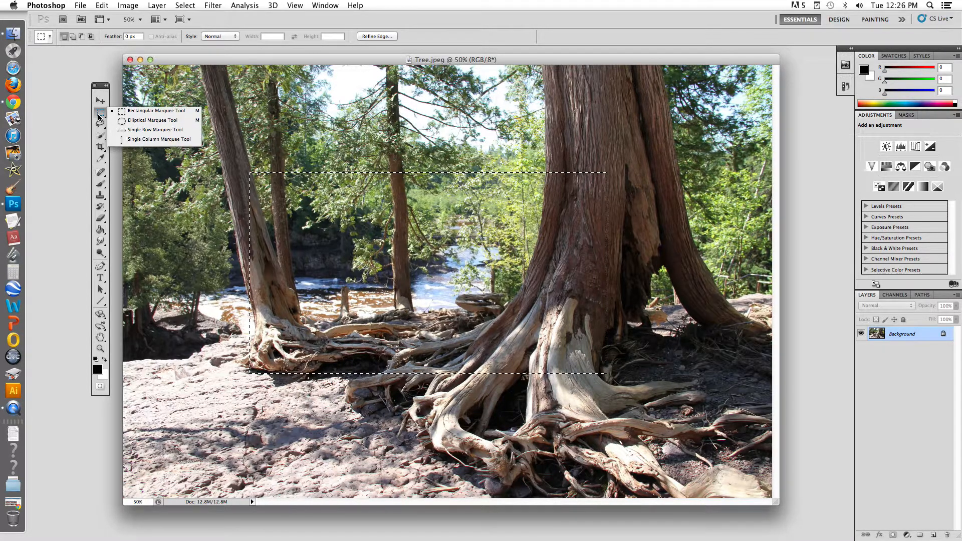
click(124, 140)
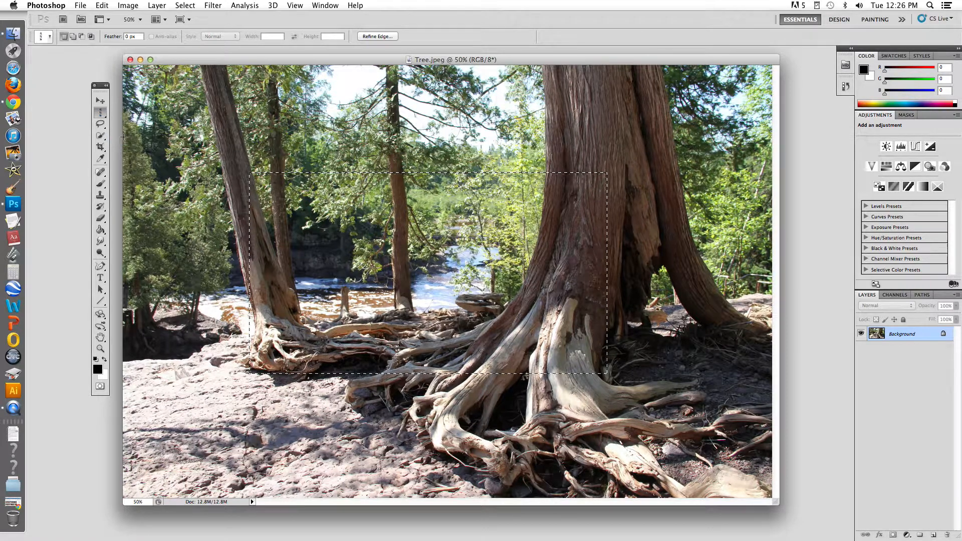
click(98, 116)
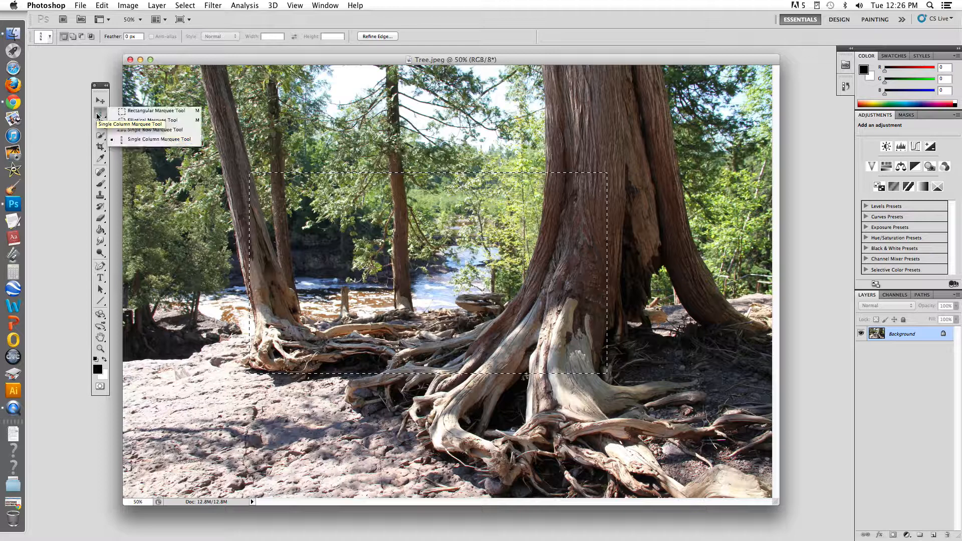
click(145, 113)
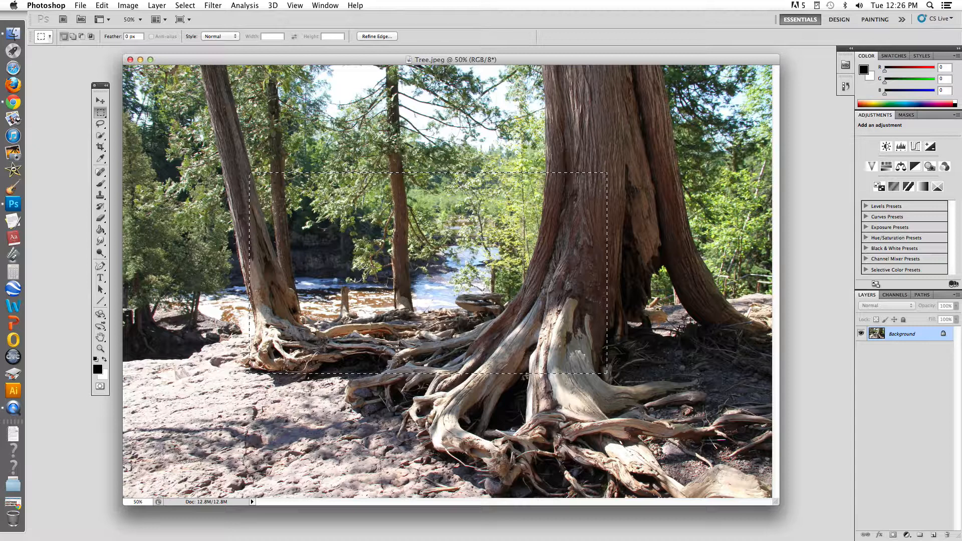
Use the Move tool to shift the selected rectangle up and to the right, and bring it back.
click(101, 103)
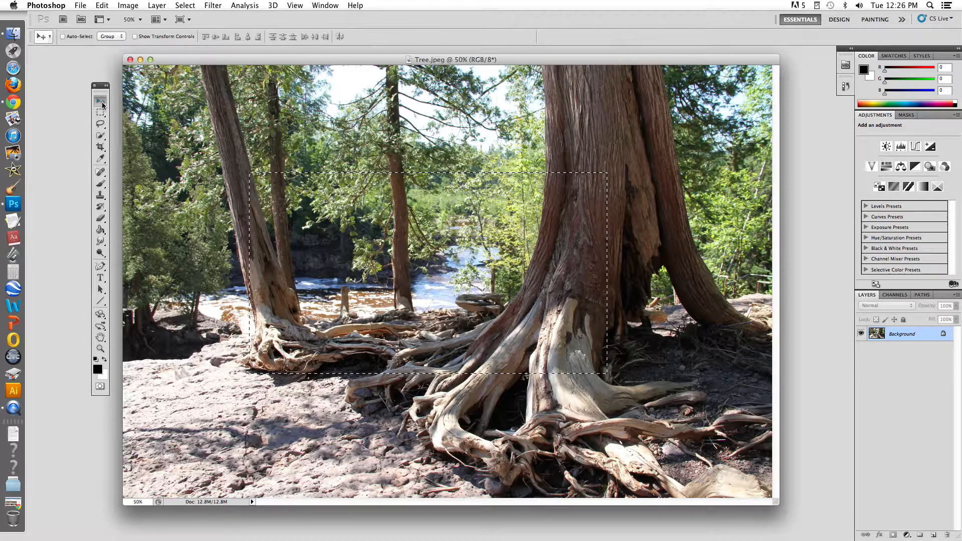
drag(461, 285, 553, 247)
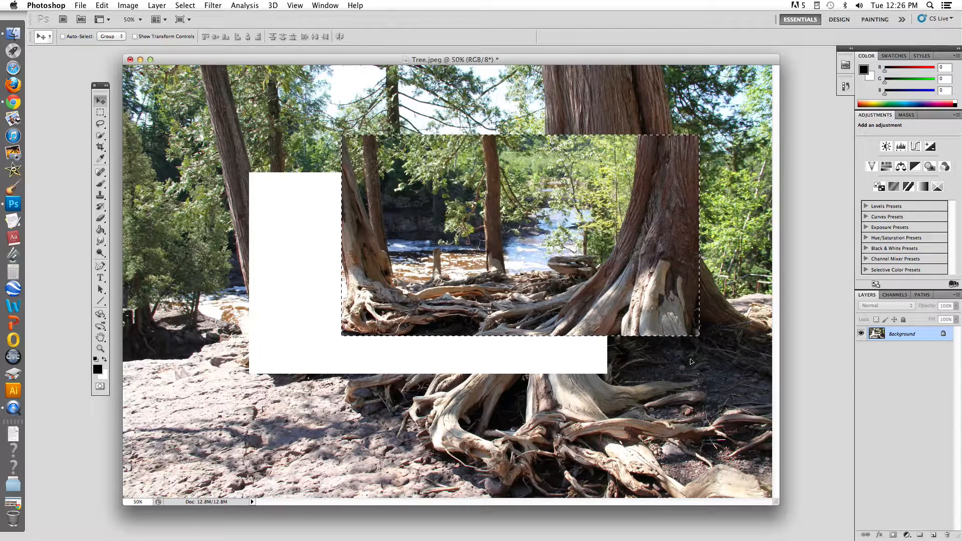
drag(597, 248, 529, 277)
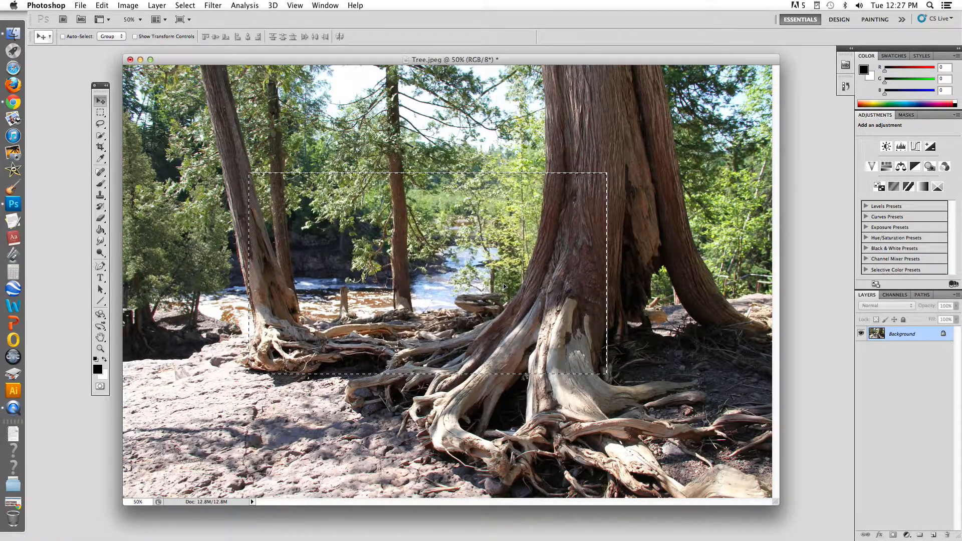
Undo the moves of the selected area and clear the rectangular selection.
key(super+alt+z)
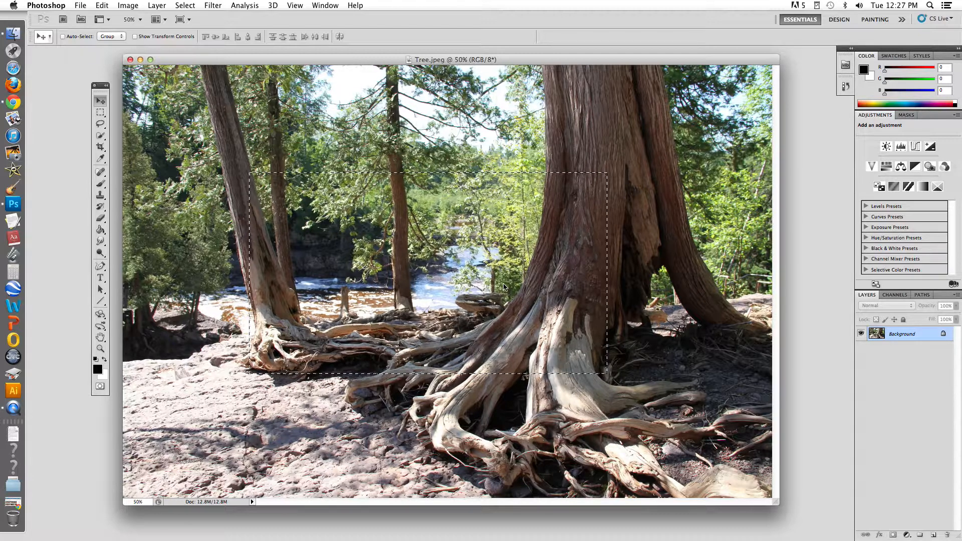
click(100, 112)
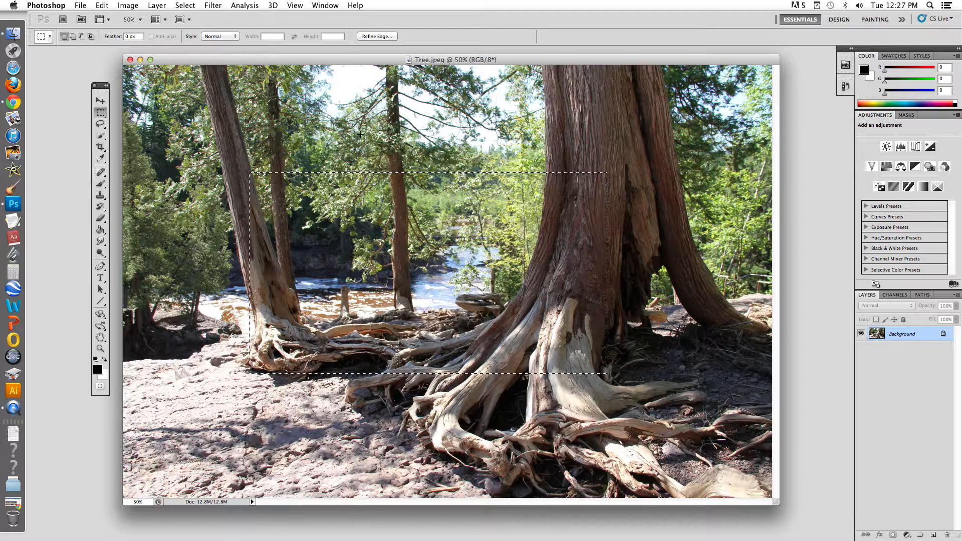
click(351, 78)
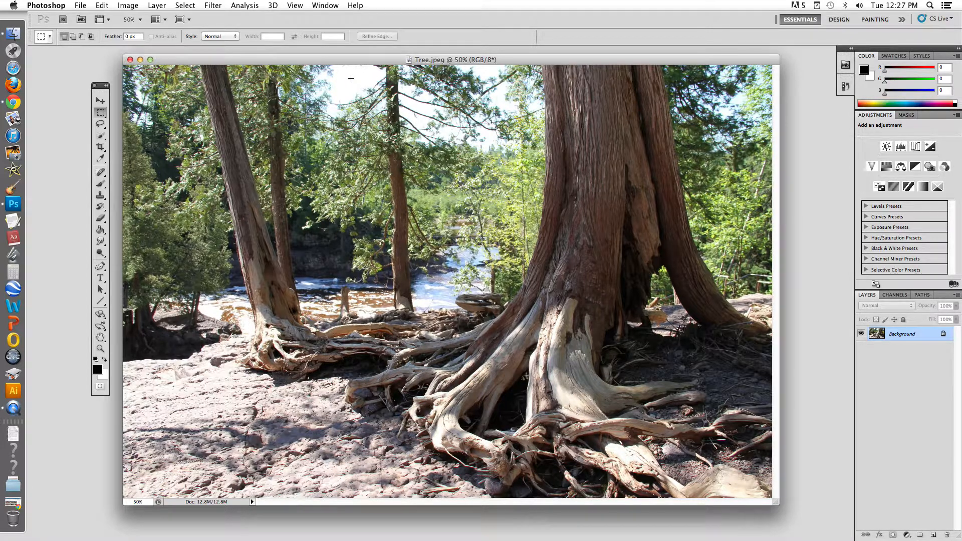
Select a freehand patch of riverbank around the small stump with the Lasso tool and move it slightly.
click(100, 124)
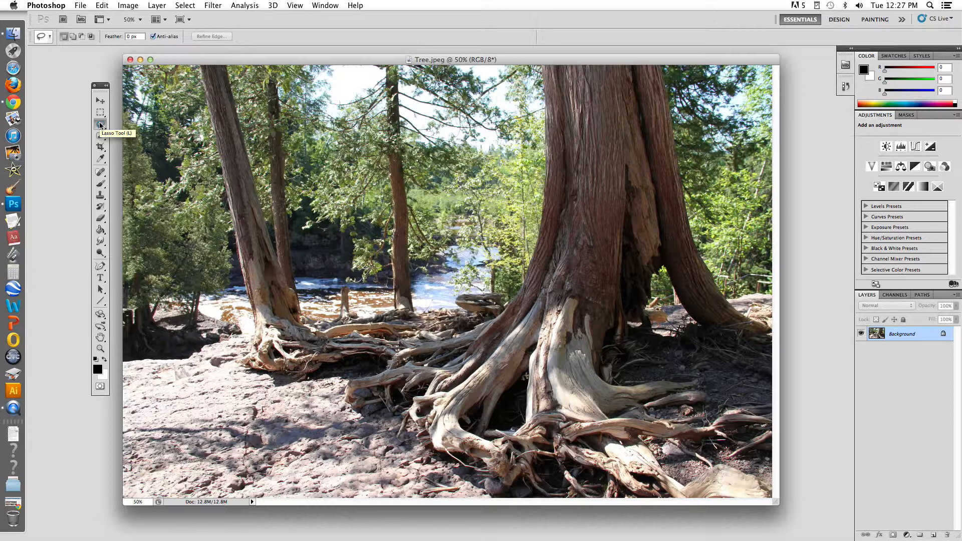
mouse_move(311, 314)
mouse_down()
mouse_move(331, 283)
mouse_move(353, 277)
mouse_move(379, 313)
mouse_move(367, 338)
mouse_move(265, 362)
mouse_move(261, 327)
mouse_move(332, 308)
mouse_up()
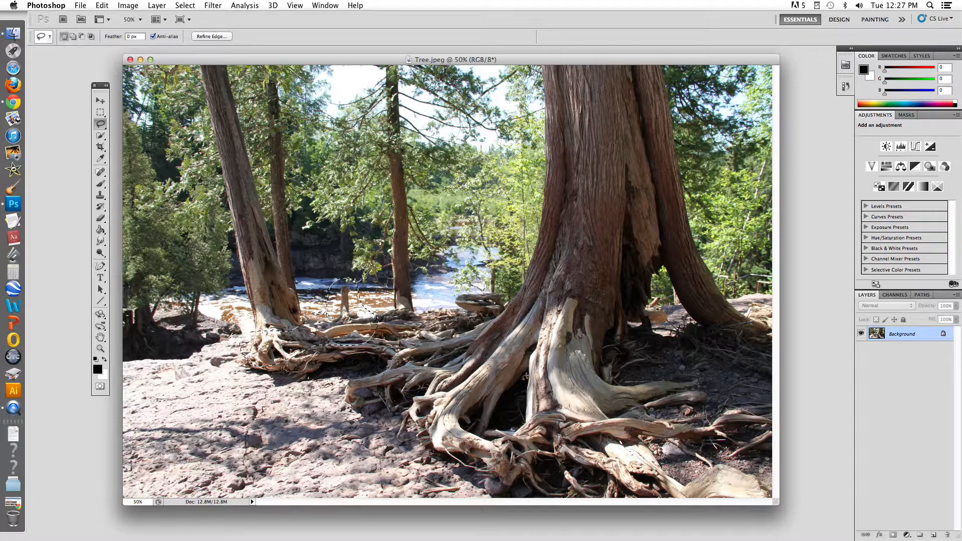
key(v)
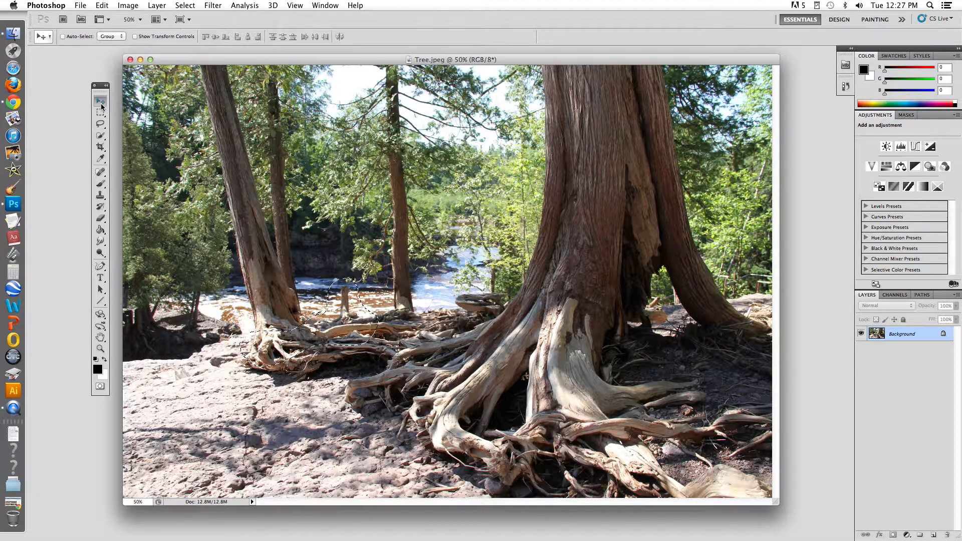
mouse_move(350, 341)
mouse_down()
mouse_move(396, 295)
mouse_move(454, 208)
mouse_move(351, 327)
mouse_up()
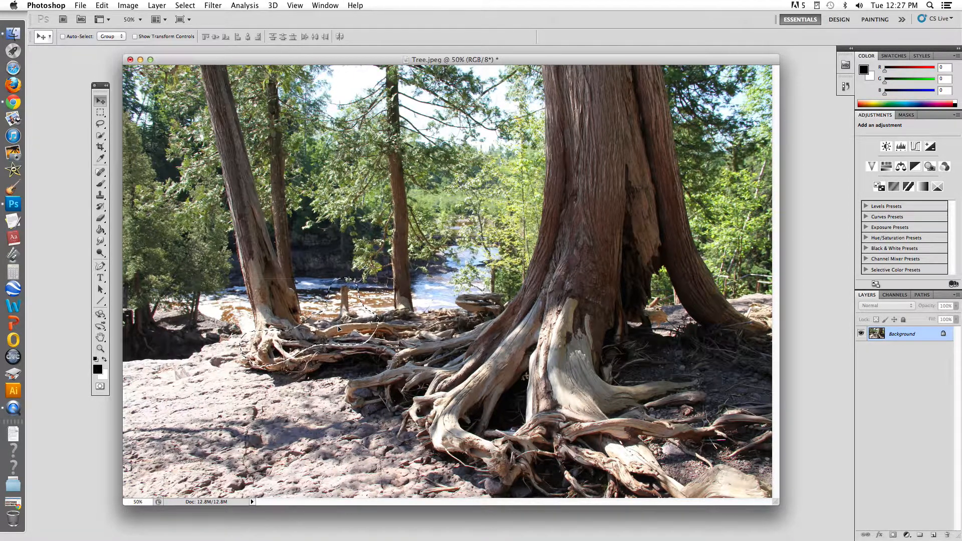
Undo the move of the lassoed riverbank patch and clear its selection.
key(super+z)
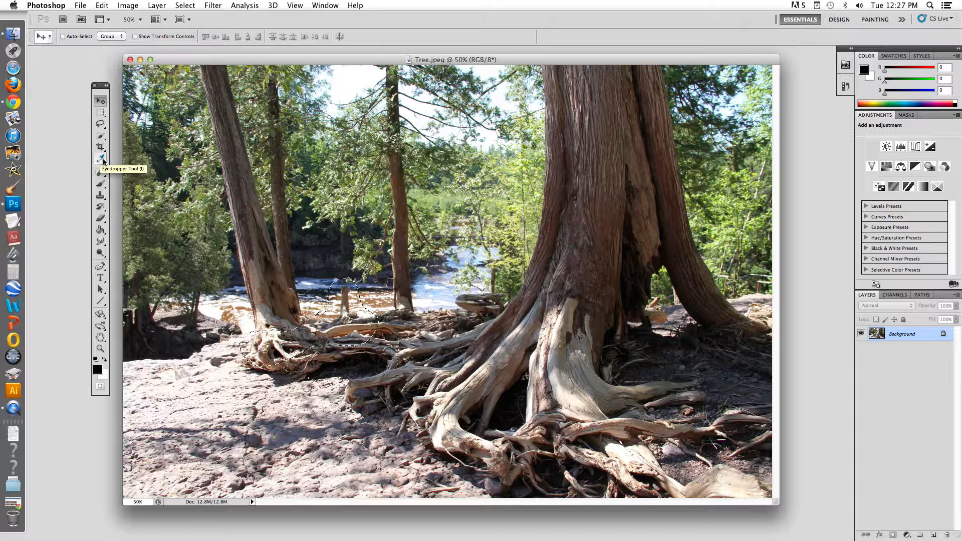
click(100, 112)
key(ctrl+d)
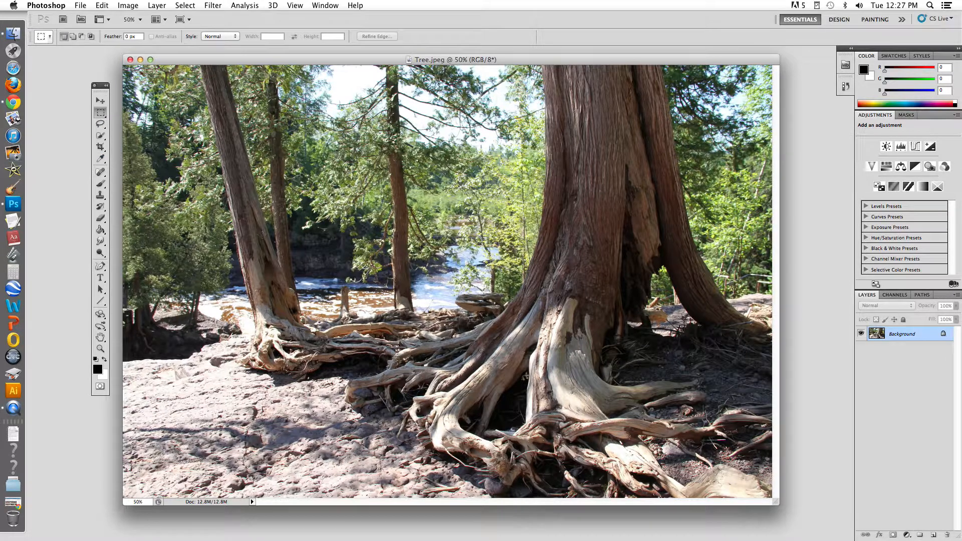
Select along the large tree's near-river trunk edge and its roots with the Magnetic Lasso tool, and clear the selection.
click(100, 123)
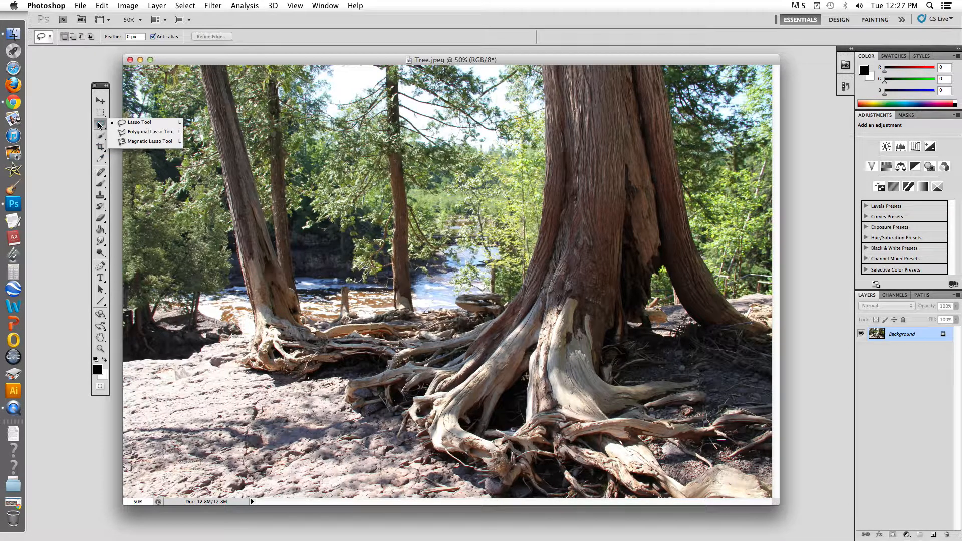
click(133, 142)
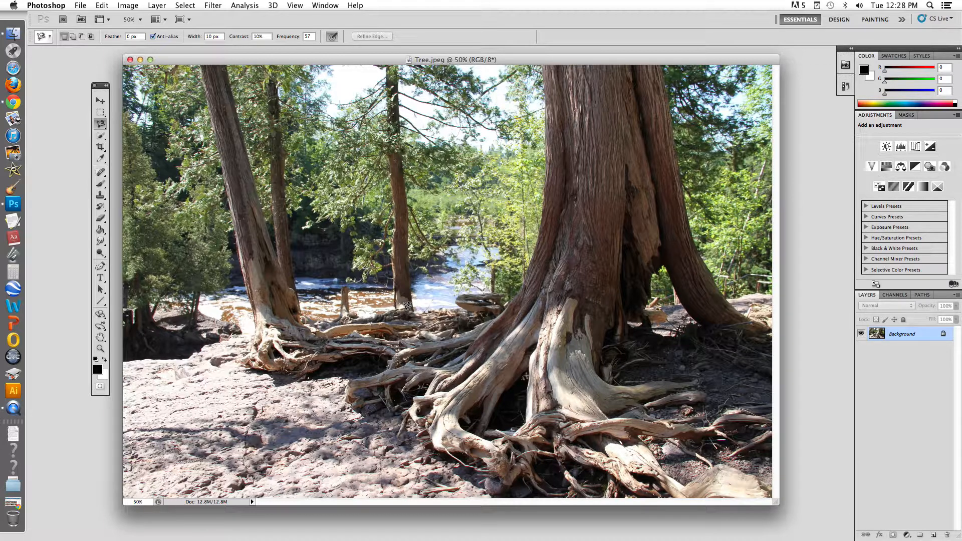
click(529, 265)
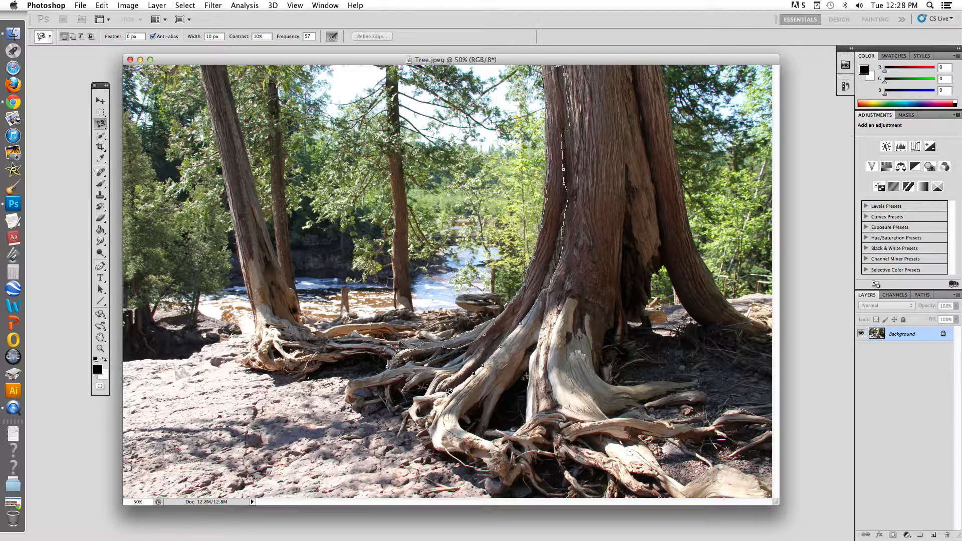
double_click(383, 341)
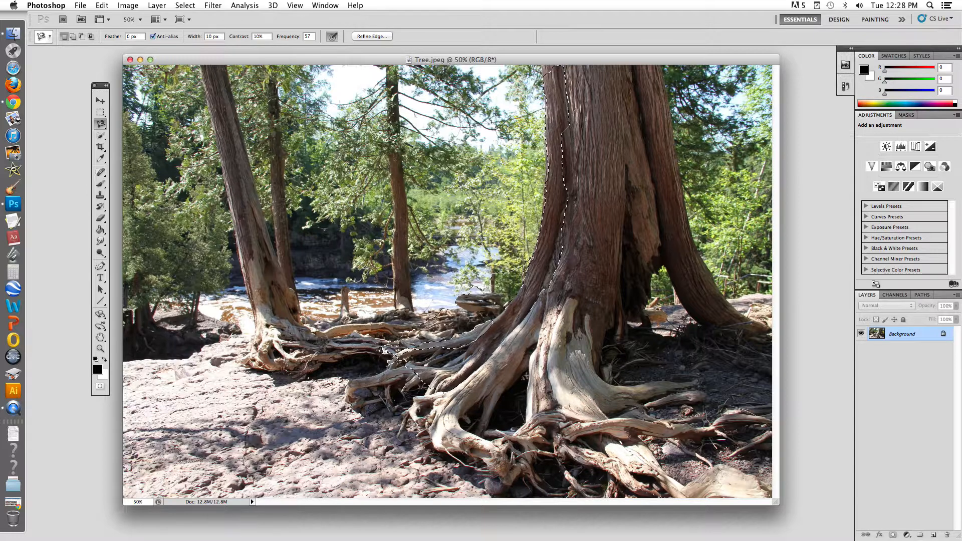
click(102, 114)
click(370, 214)
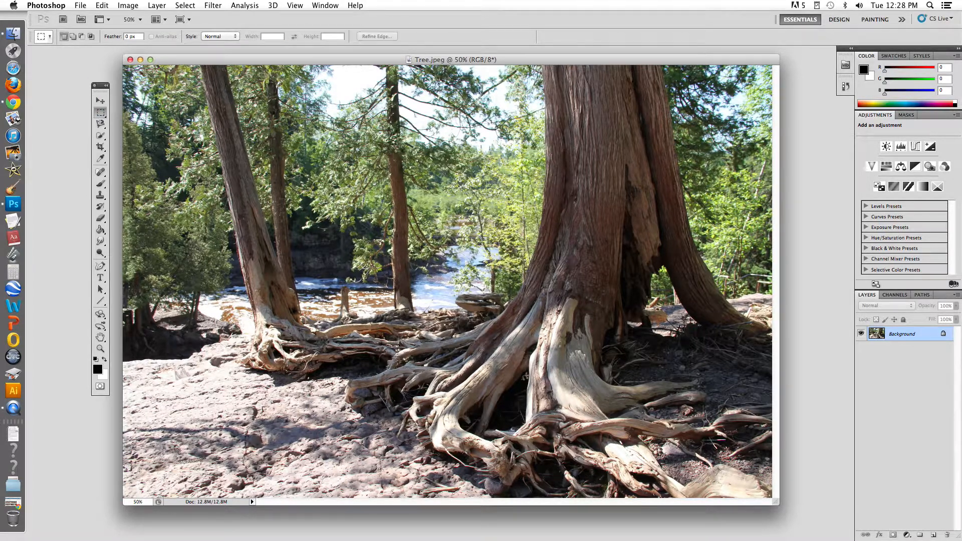
At 200% zoom, outline the water between the middle tree's trunk and the flat rock with the Magnetic Lasso tool.
key(super+equal)
key(super+equal)
key(super+equal)
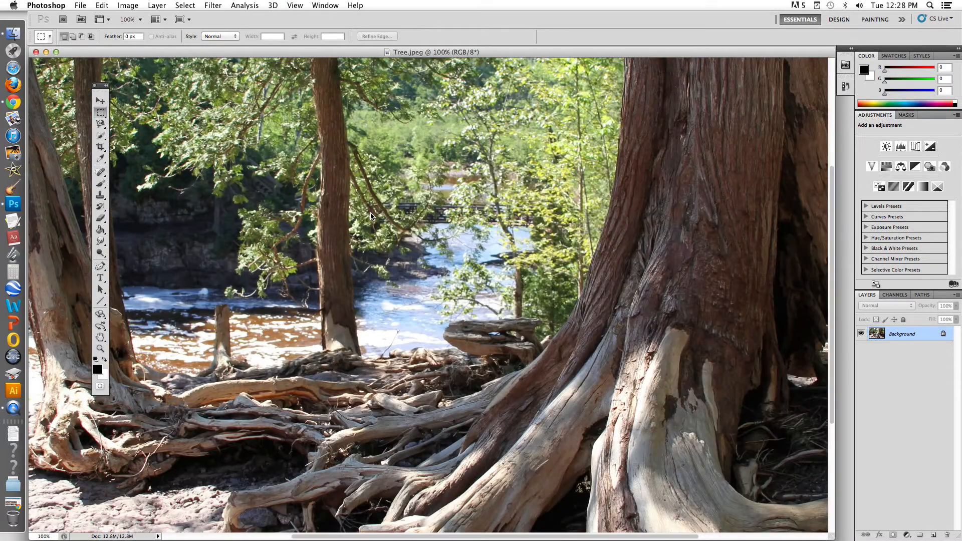
scroll(720, 358, left, 5)
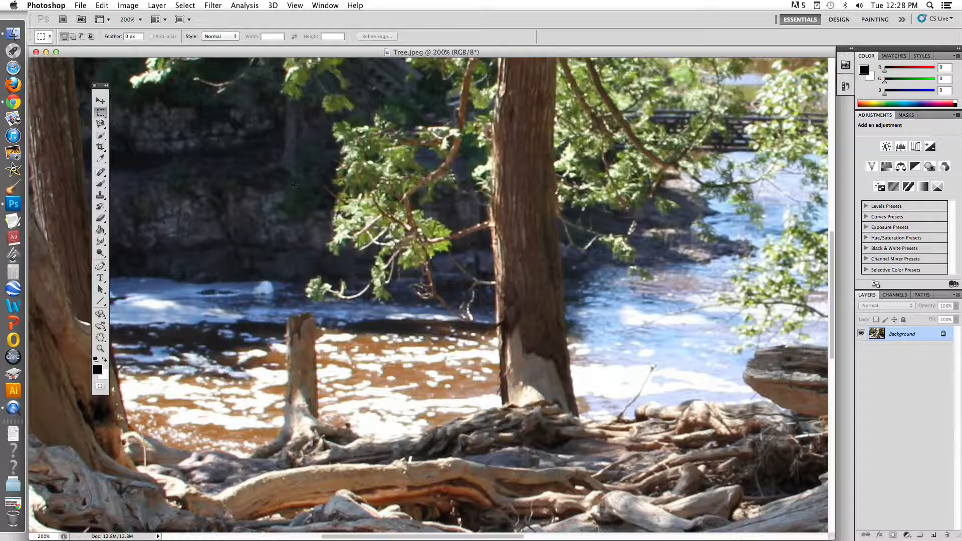
click(105, 122)
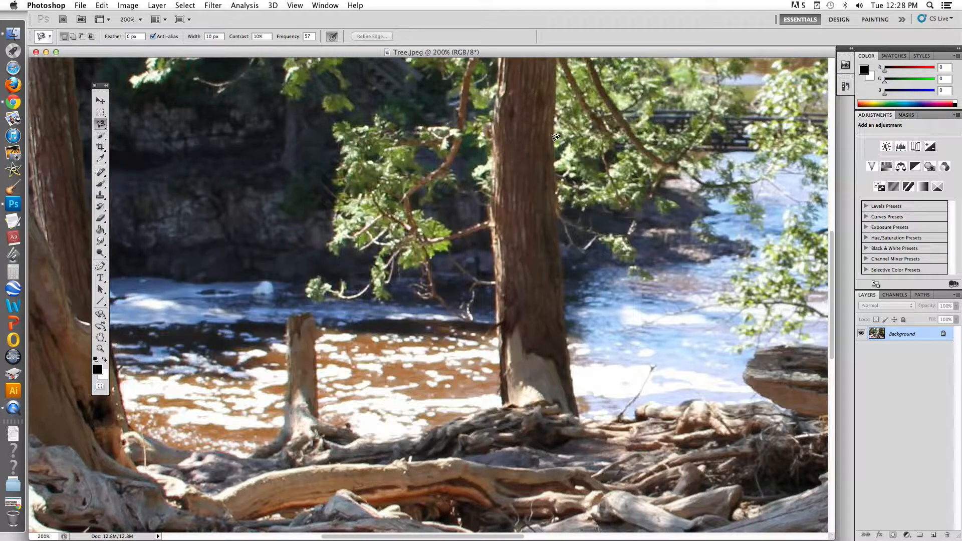
click(557, 75)
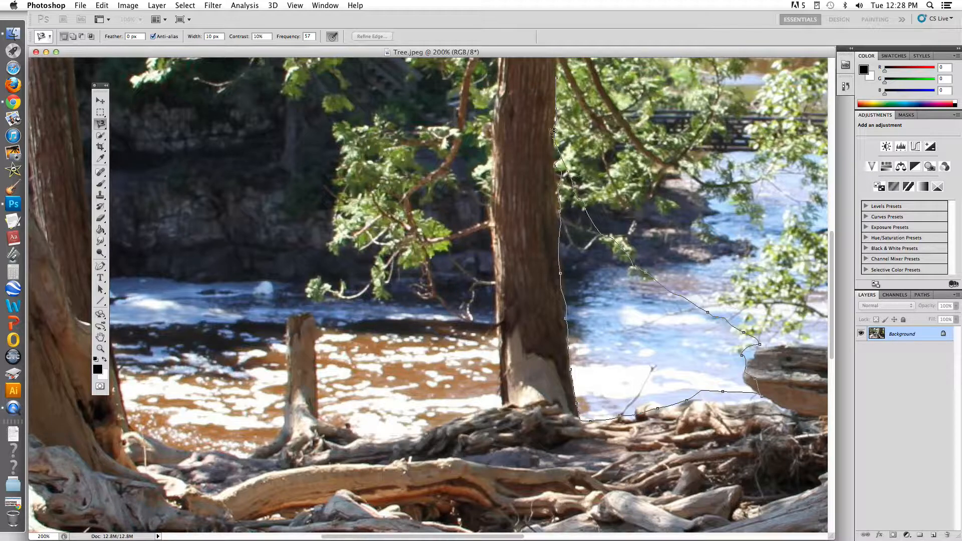
double_click(559, 75)
Select a narrow strip of water along the middle tree's trunk with the Magnetic Lasso, and clear the selection.
click(557, 77)
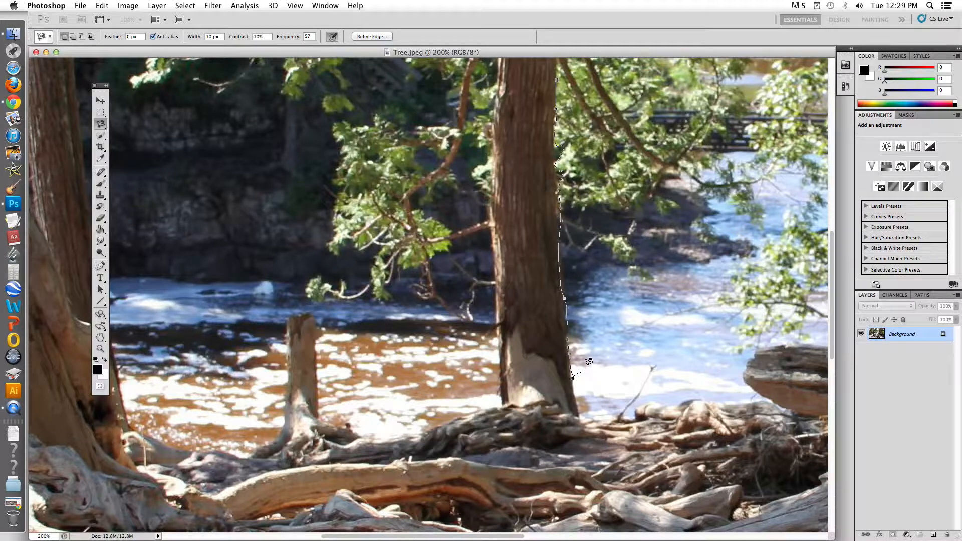
click(558, 69)
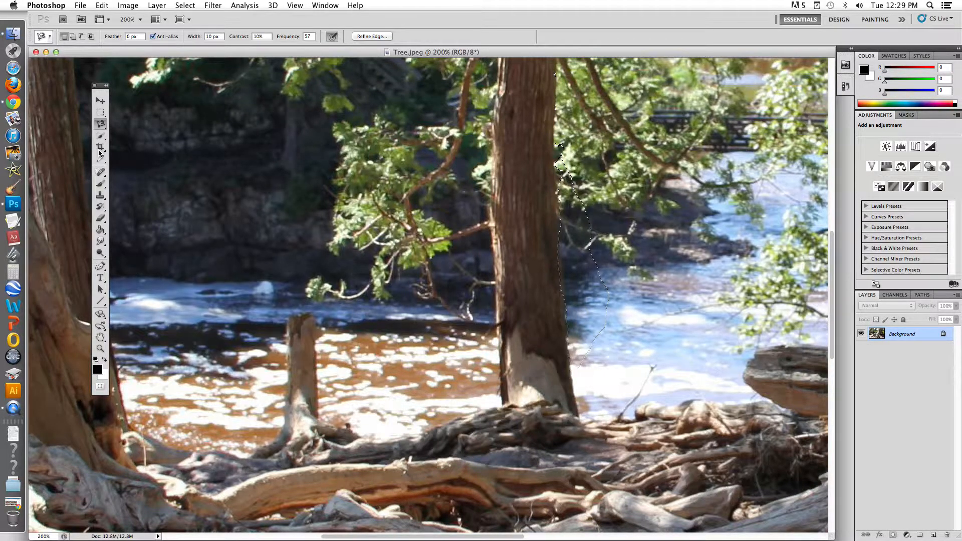
click(103, 124)
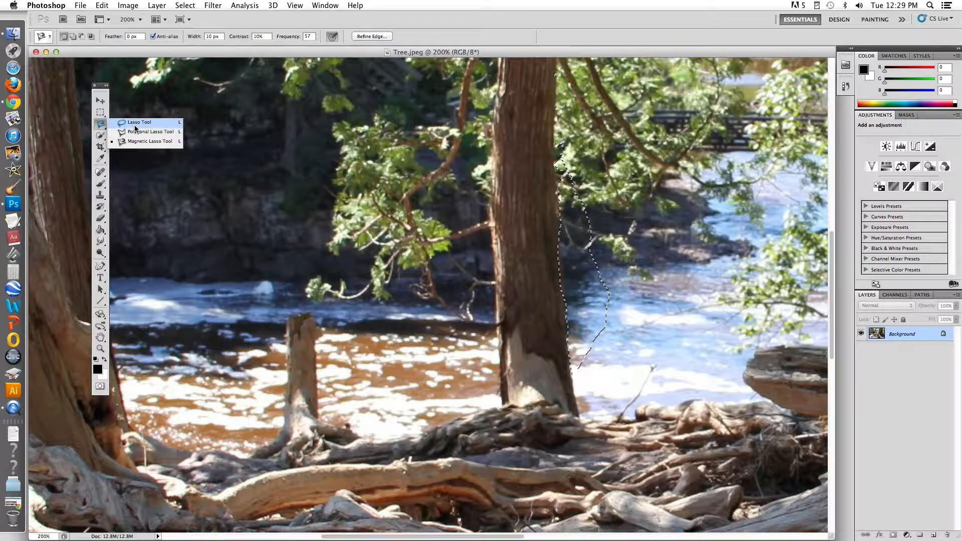
click(101, 112)
click(191, 137)
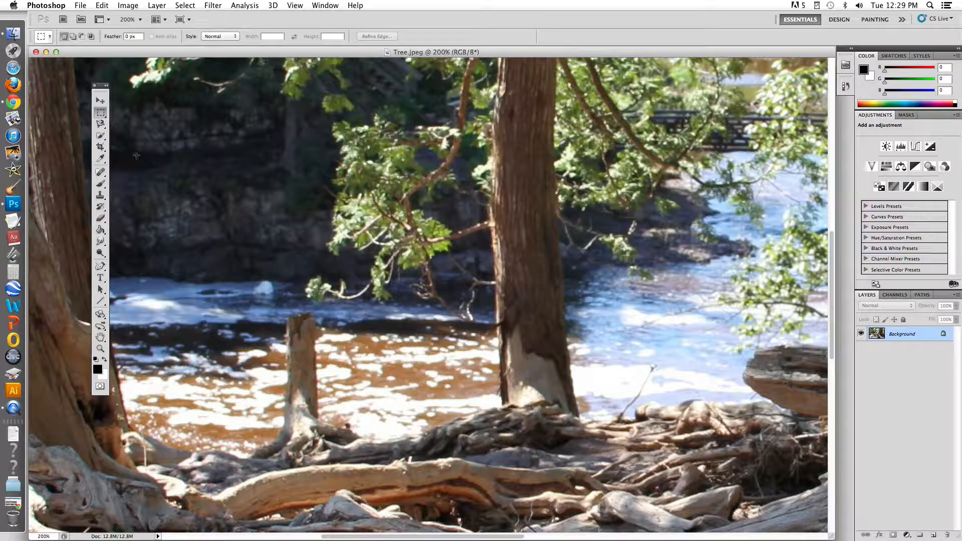
Select the brown river water on both sides of the small stump with the Quick Selection tool, and clear the selection.
click(100, 135)
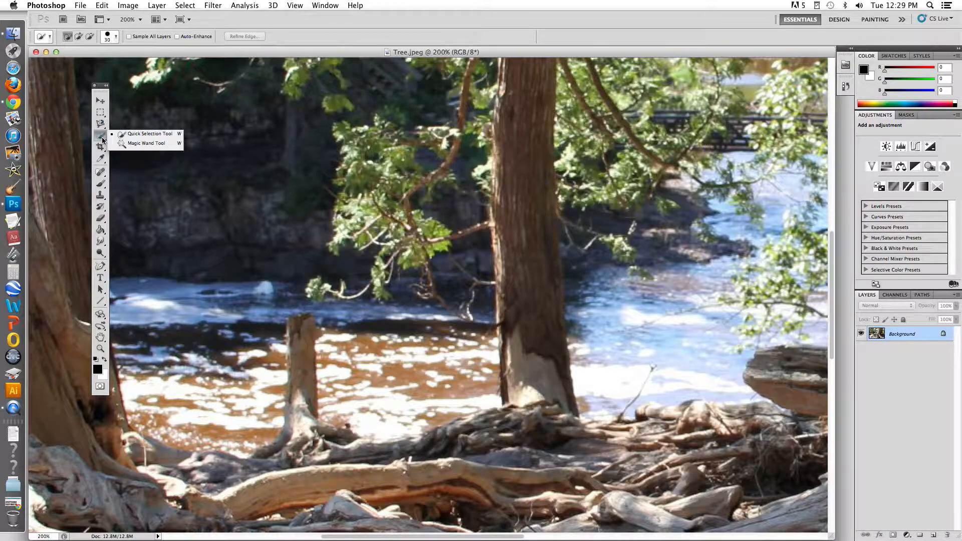
click(129, 133)
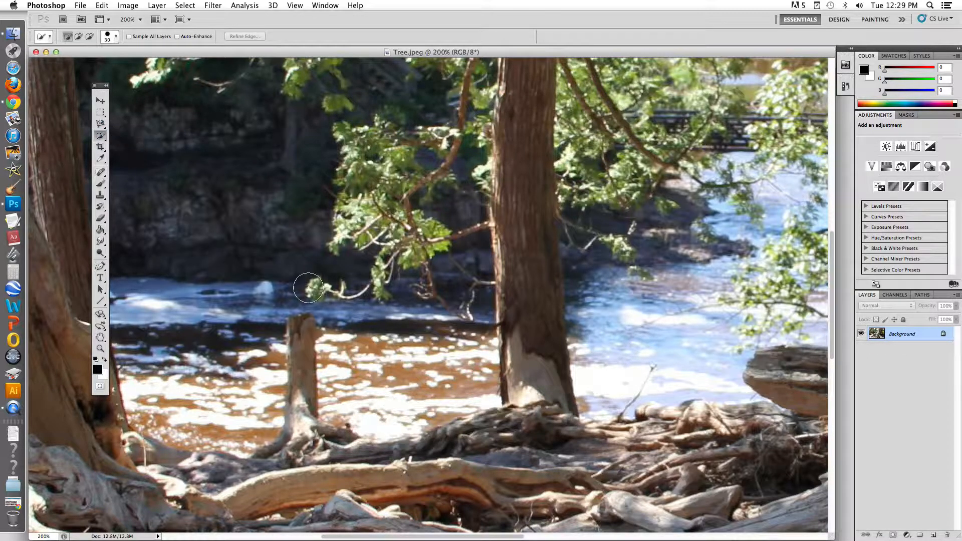
mouse_move(483, 335)
mouse_down()
mouse_move(493, 396)
mouse_move(441, 425)
mouse_move(384, 419)
mouse_up()
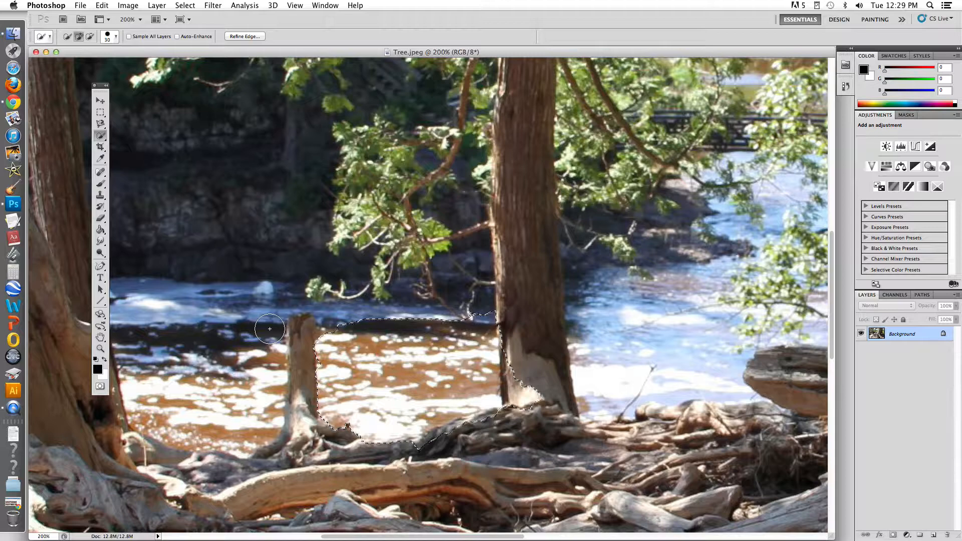
mouse_move(268, 326)
mouse_down()
mouse_move(267, 416)
mouse_move(240, 434)
mouse_move(132, 380)
mouse_move(138, 348)
mouse_up()
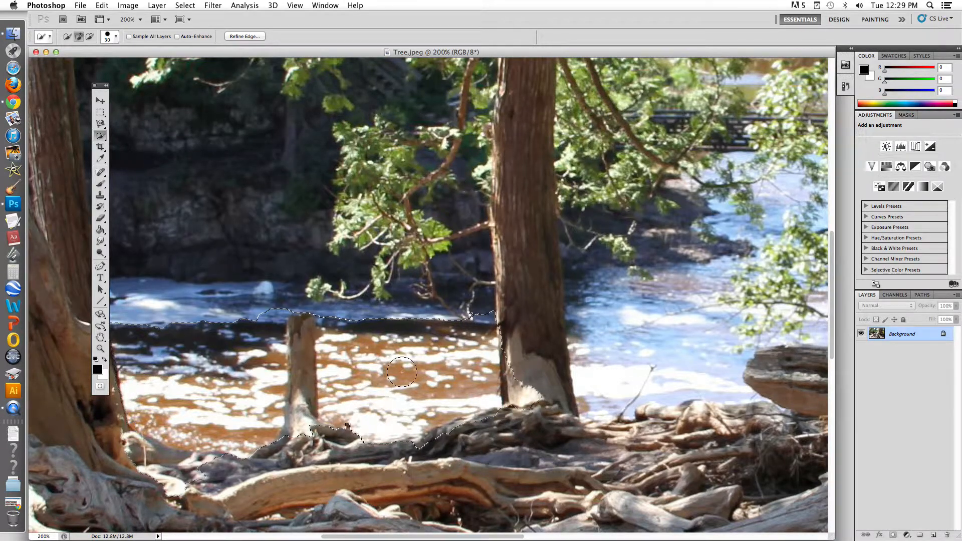
click(101, 112)
click(355, 246)
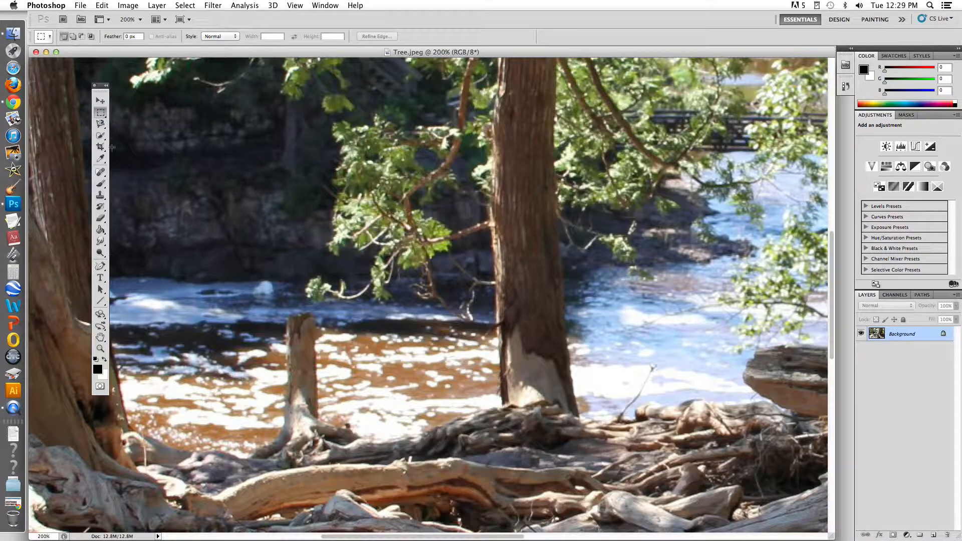
Select the dark rock face, a foam streak and the foam patch near the roots in turn with the Magic Wand tool.
click(99, 159)
click(99, 160)
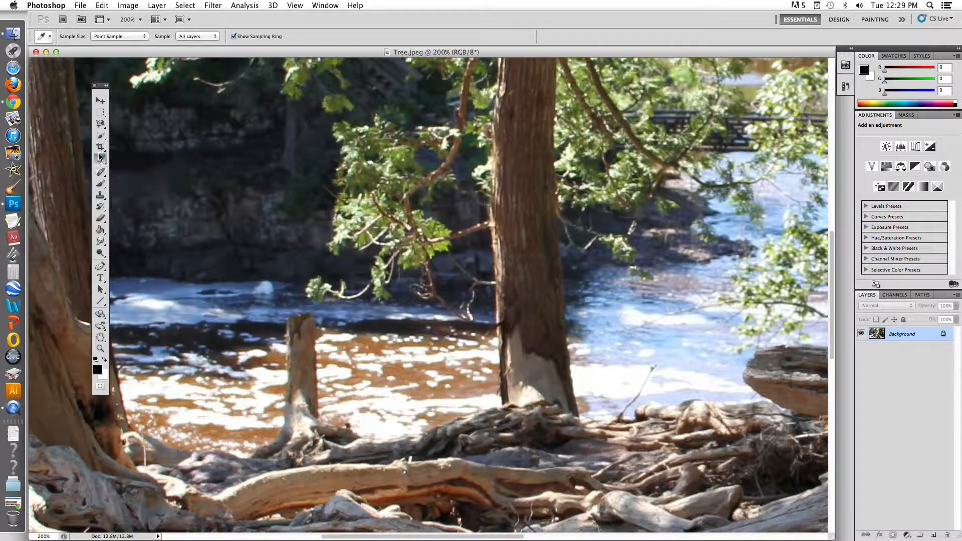
click(100, 147)
click(102, 135)
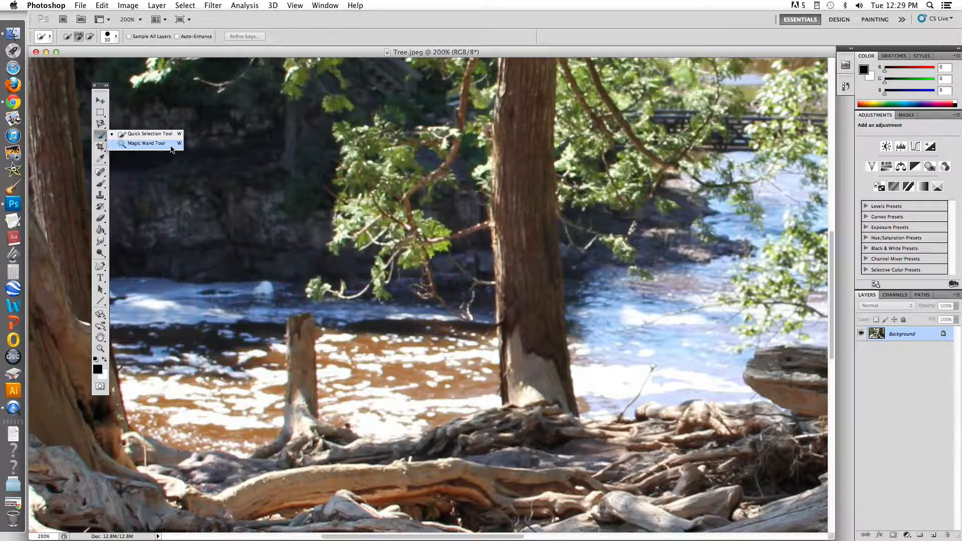
click(171, 146)
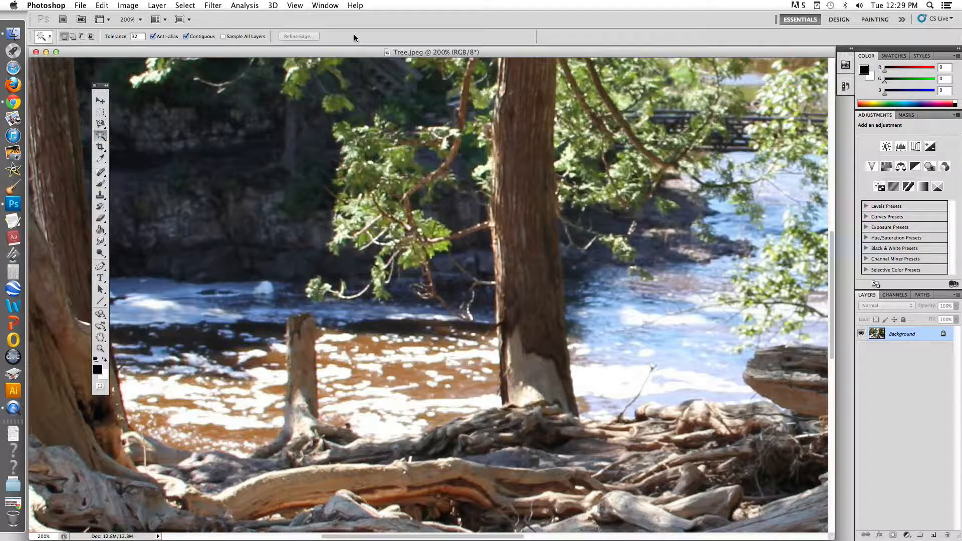
click(220, 258)
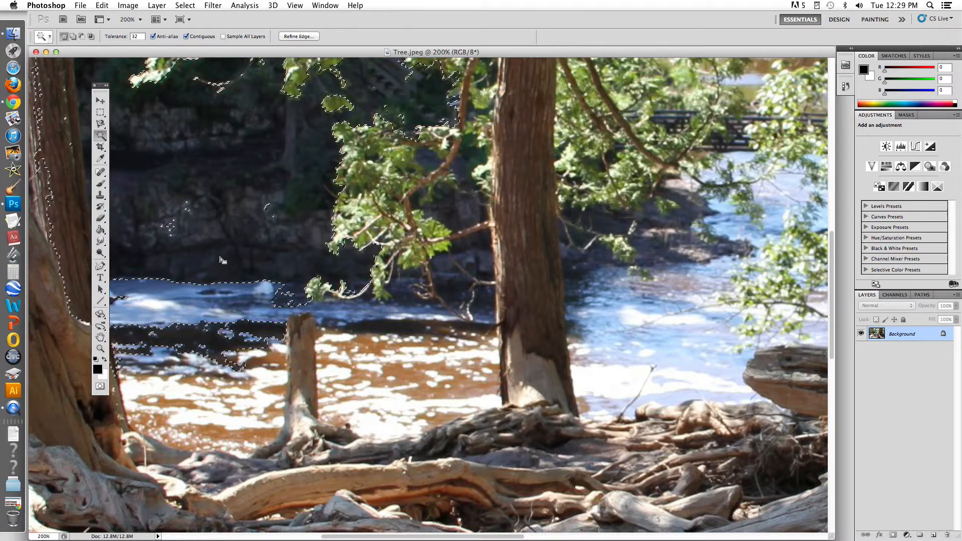
click(429, 361)
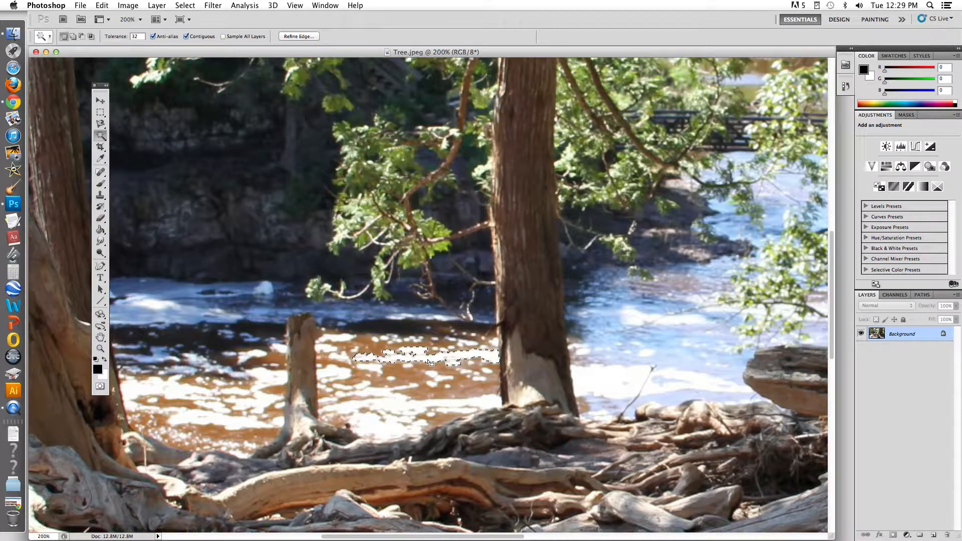
click(398, 408)
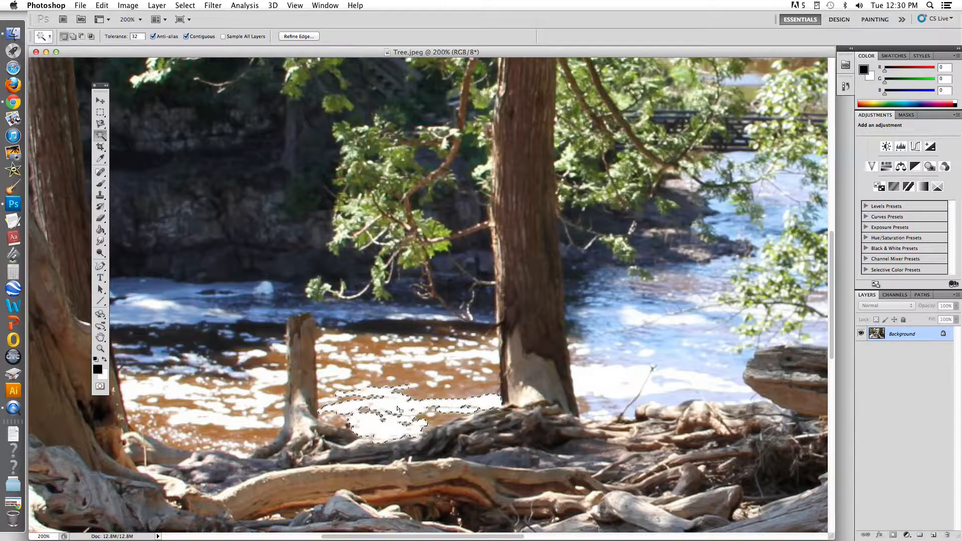
With the Crop tool active, move the document window clear of the floating toolbox and deselect the foam patch.
click(101, 147)
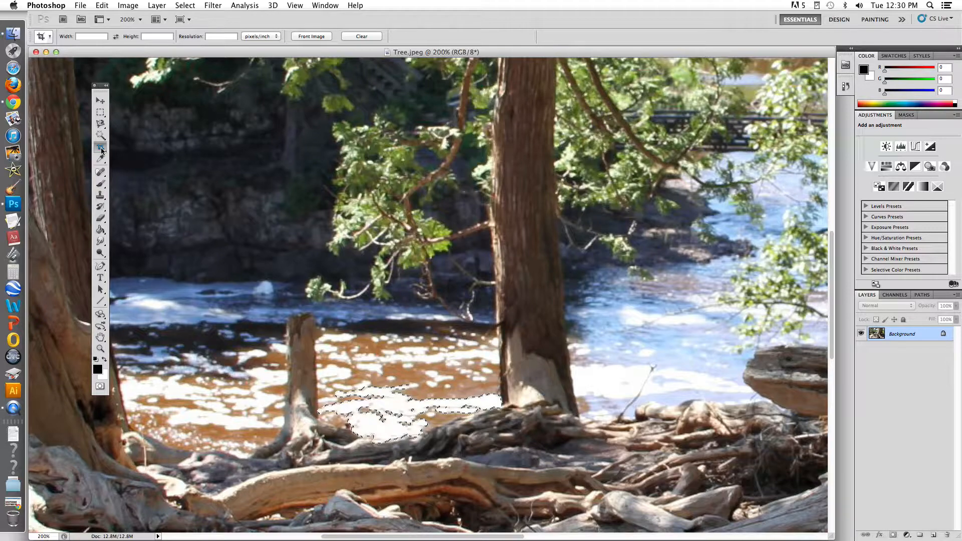
key(super+minus)
key(super+minus)
key(super+minus)
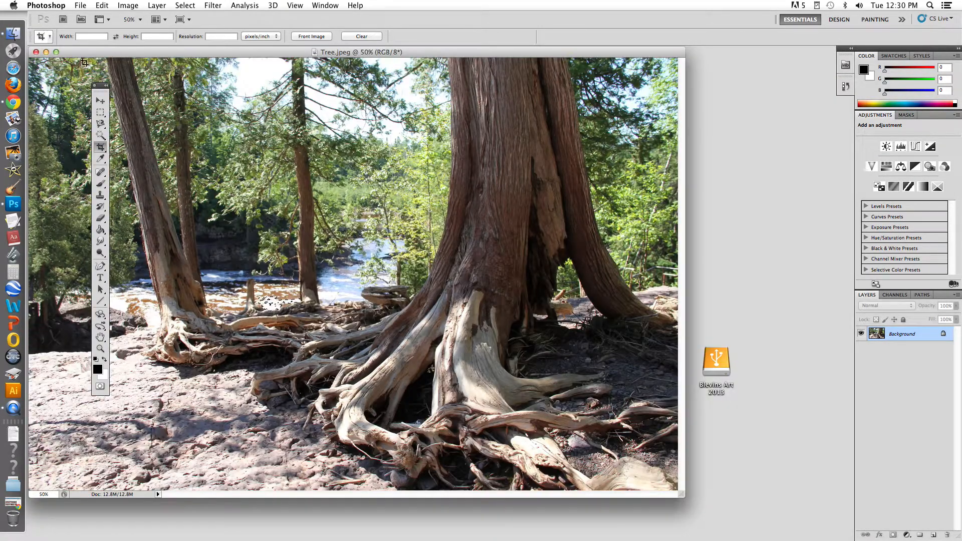
drag(146, 53, 284, 58)
key(super+d)
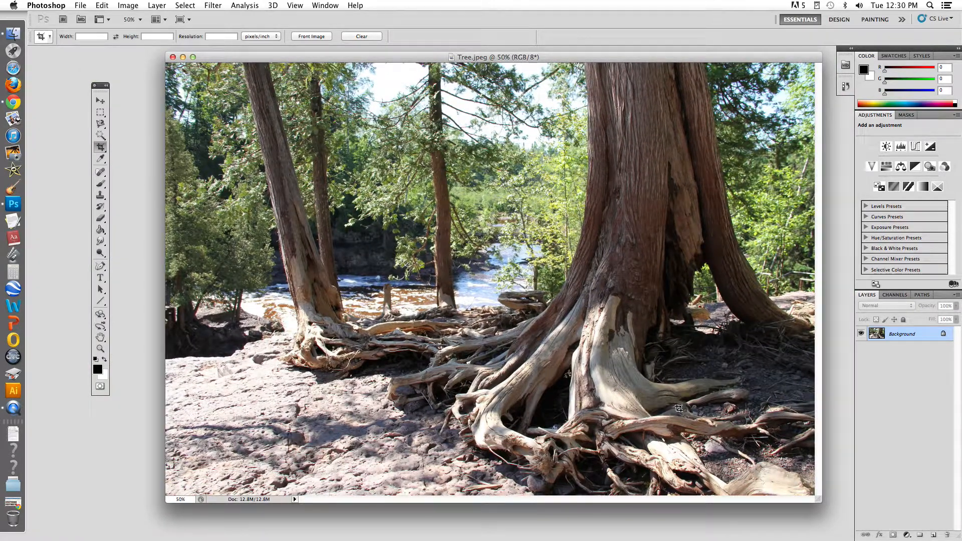
Crop the photo to its central area, from the slanted tree to the large trunk and its upper roots.
drag(268, 169, 666, 423)
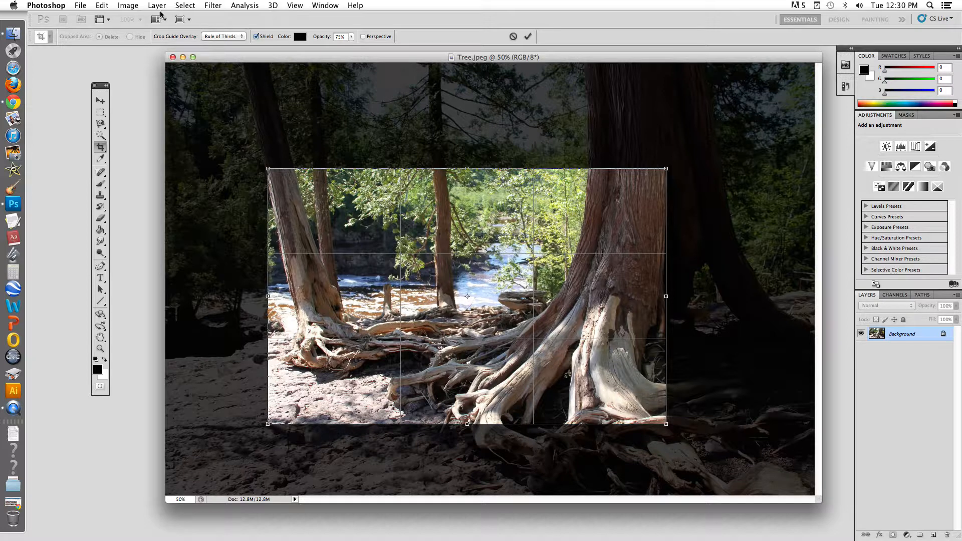
click(129, 5)
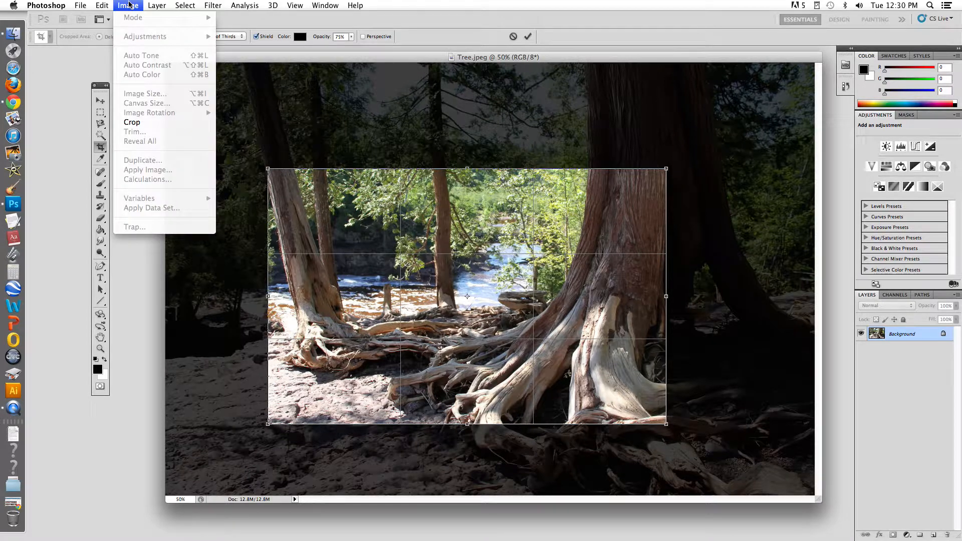
click(150, 123)
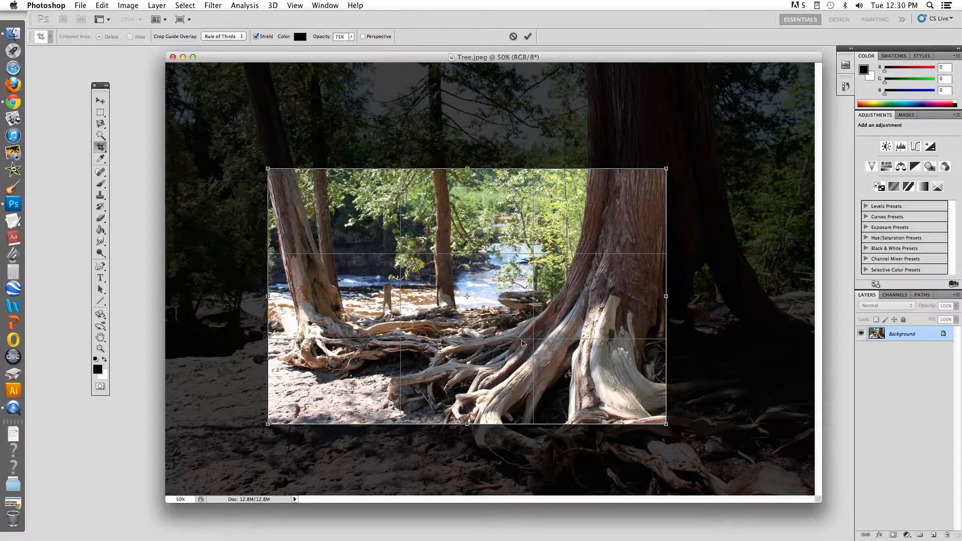
double_click(483, 320)
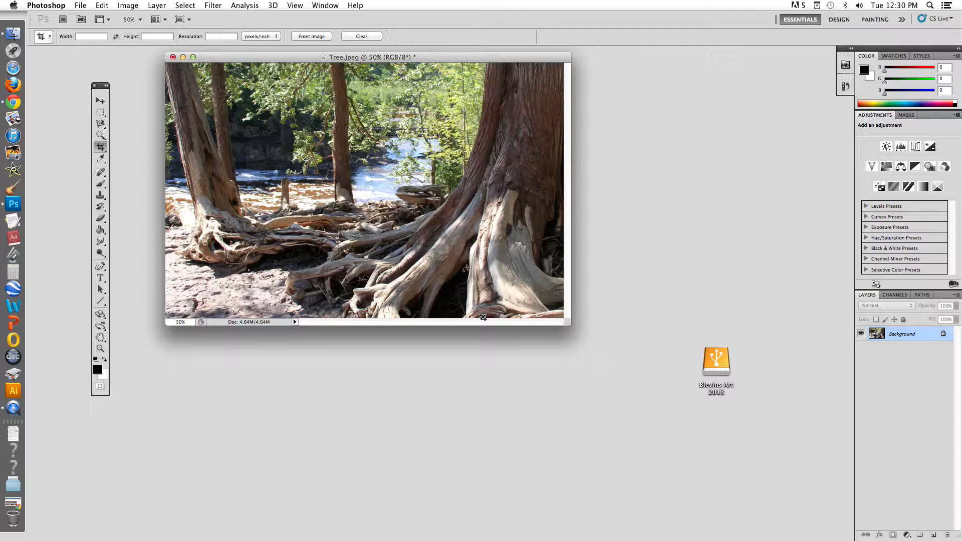
Undo the crop and show the tools grouped with the Crop tool.
key(super+z)
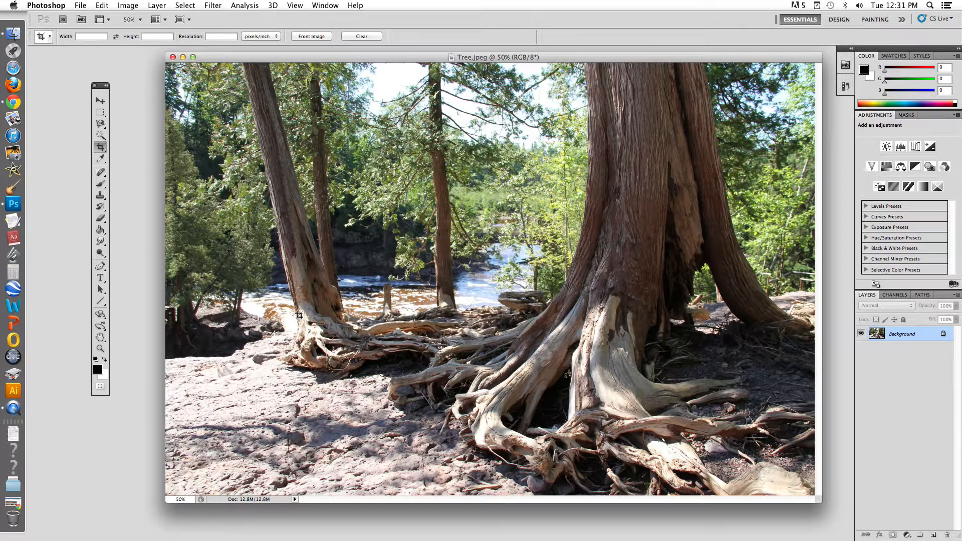
click(102, 149)
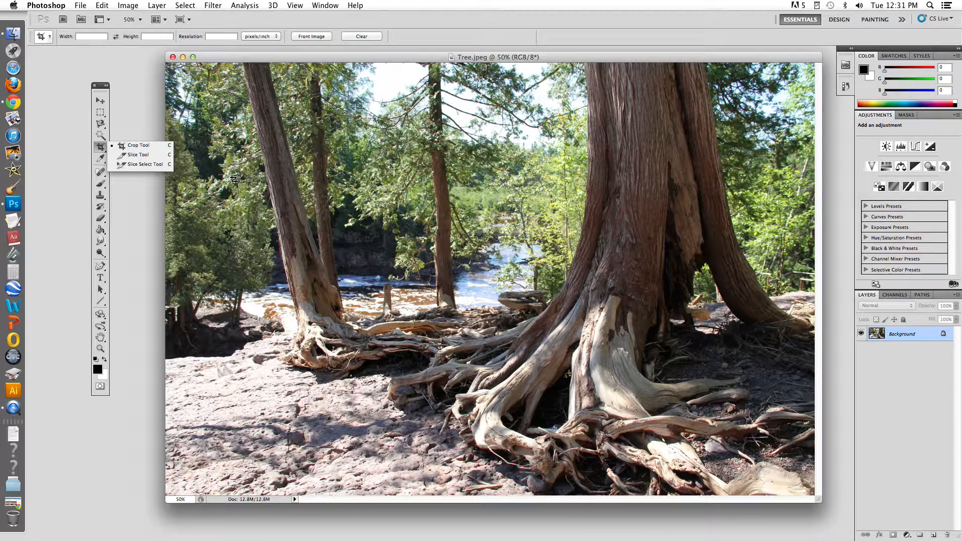
Sample a green from the foliage and brownish tones from the large trunk as the foreground colour with the Eyedropper tool.
click(128, 189)
click(289, 198)
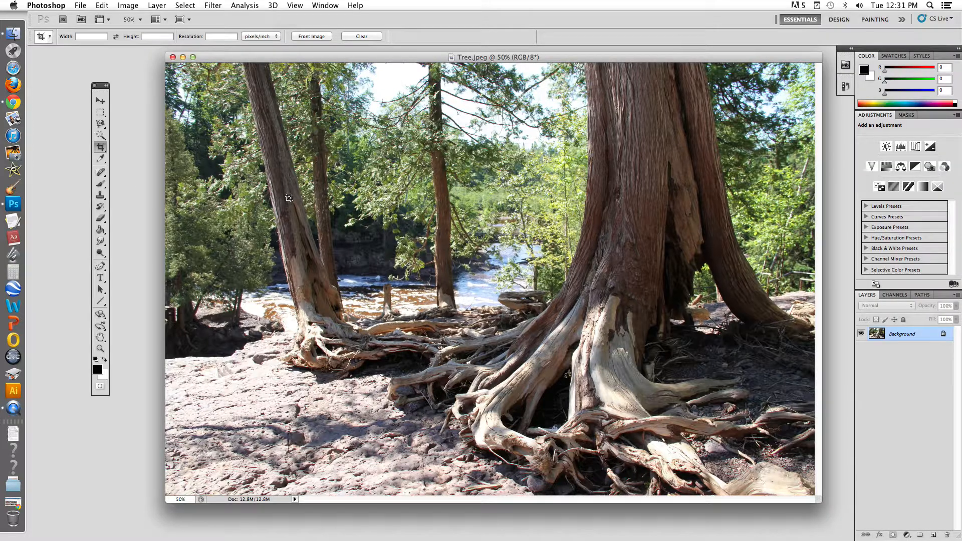
click(101, 159)
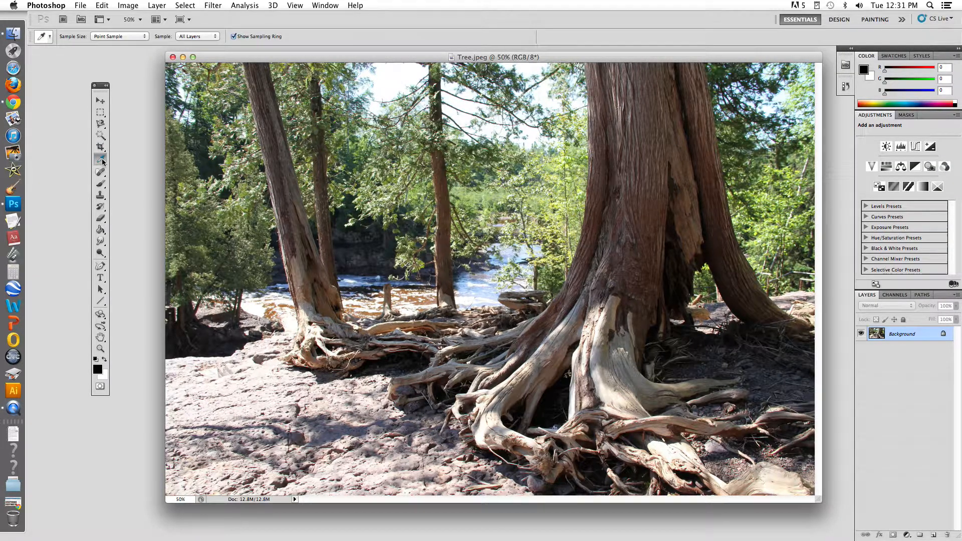
drag(228, 193, 416, 189)
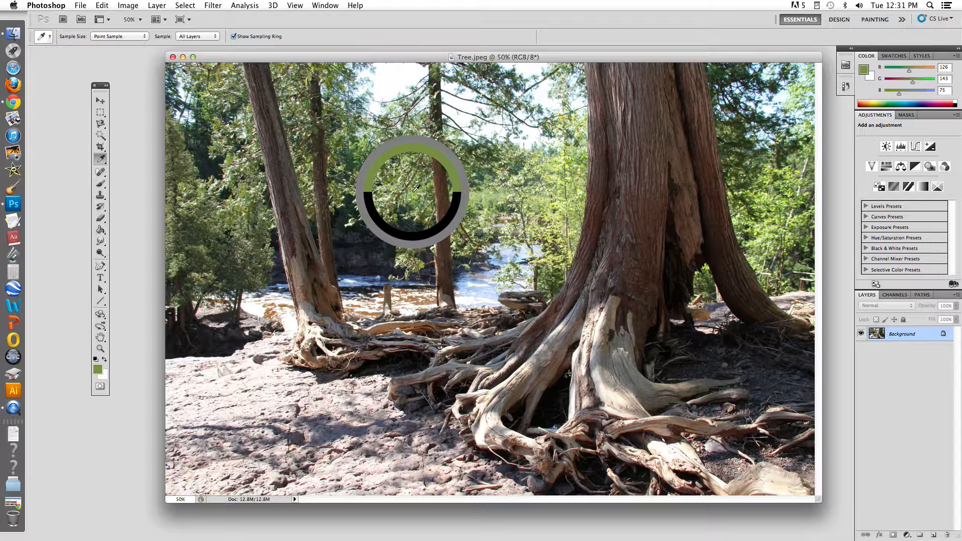
drag(416, 189, 627, 199)
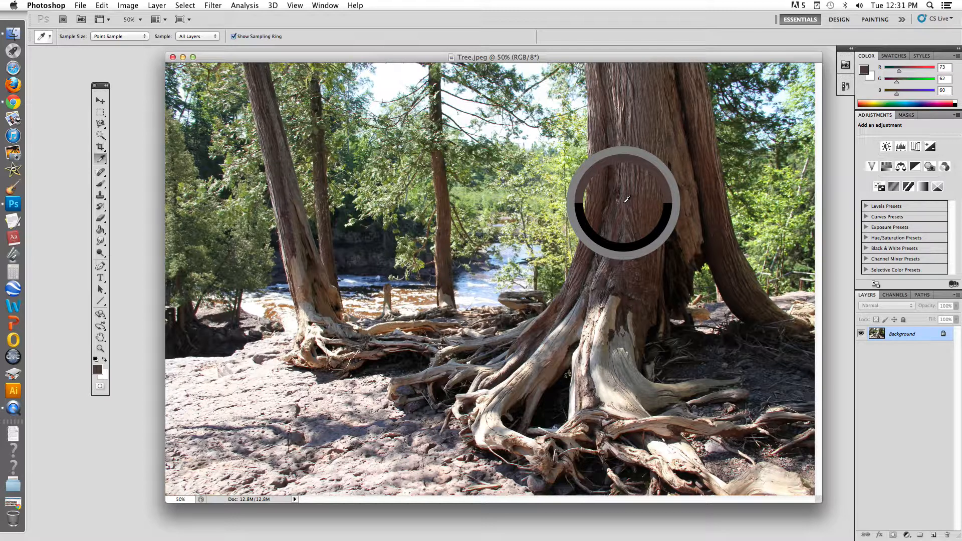
drag(626, 199, 626, 200)
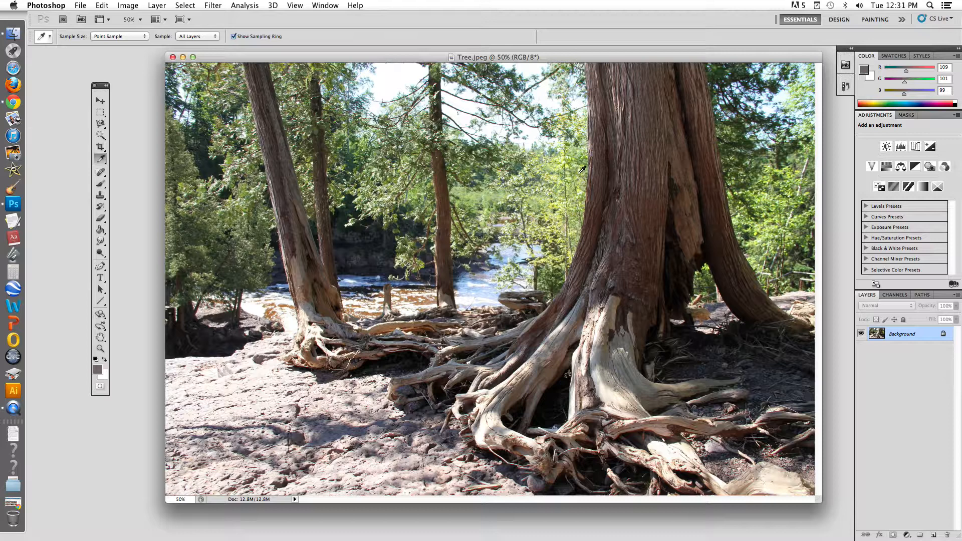
Measure across the photo with the Ruler tool, from the slanted trunk to the foliage beside the large tree, and return to the Eyedropper tool.
click(101, 161)
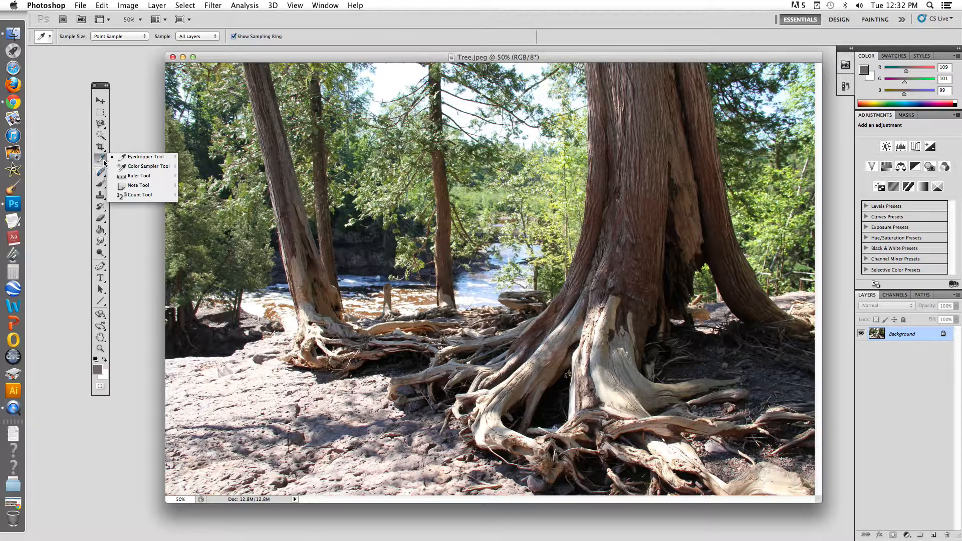
click(138, 176)
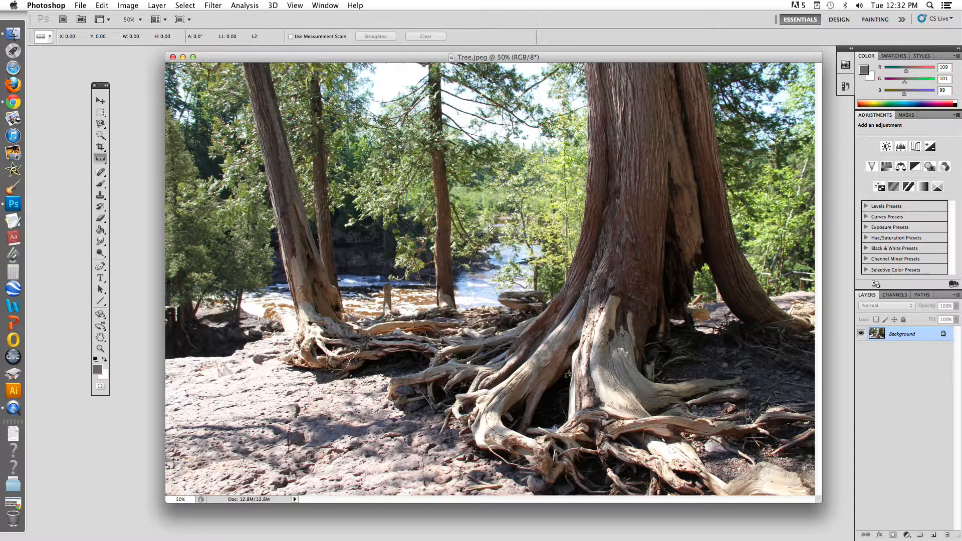
drag(275, 221, 526, 218)
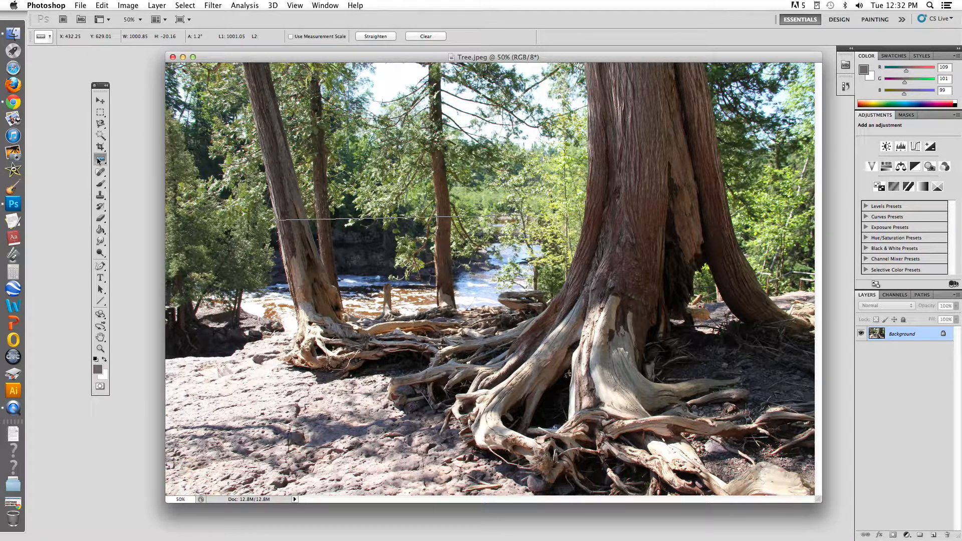
drag(99, 160, 121, 155)
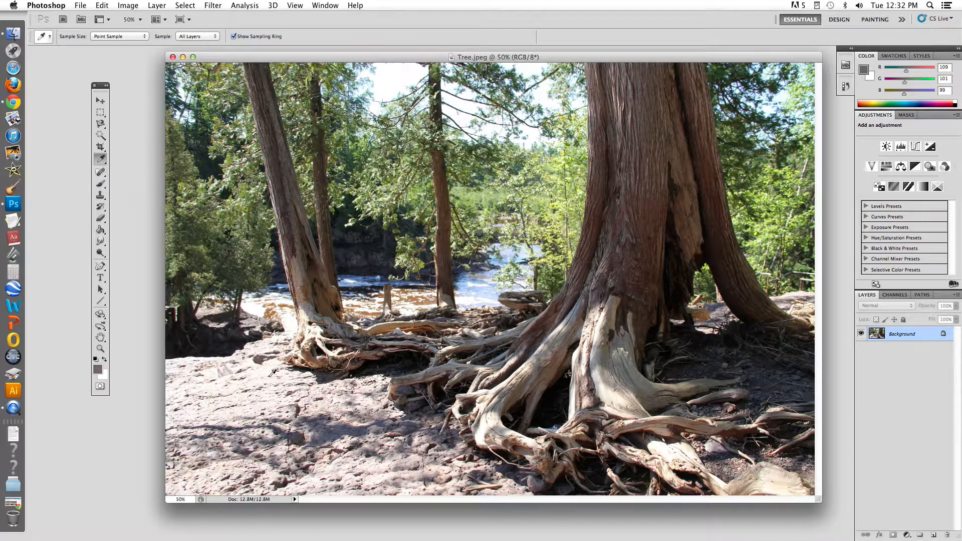
Paint over the thin twig in front of the river with the content-aware Spot Healing Brush and undo the repair.
key(super+plus)
key(super+plus)
key(super+plus)
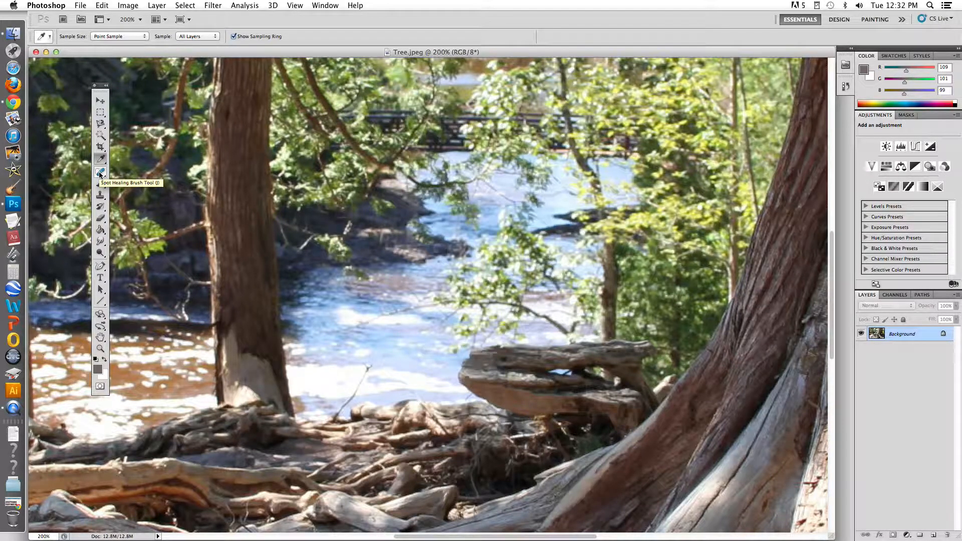
click(100, 173)
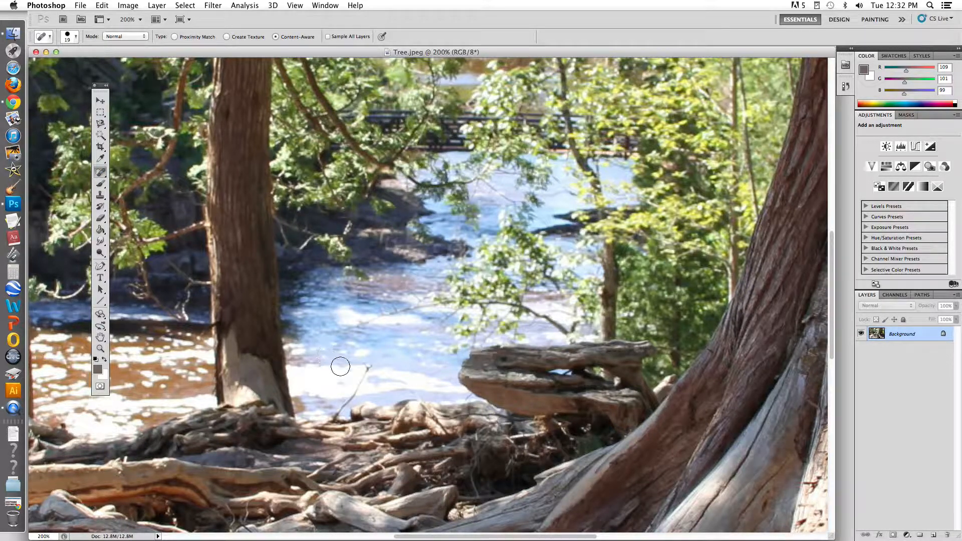
click(100, 173)
click(152, 170)
drag(369, 367, 341, 411)
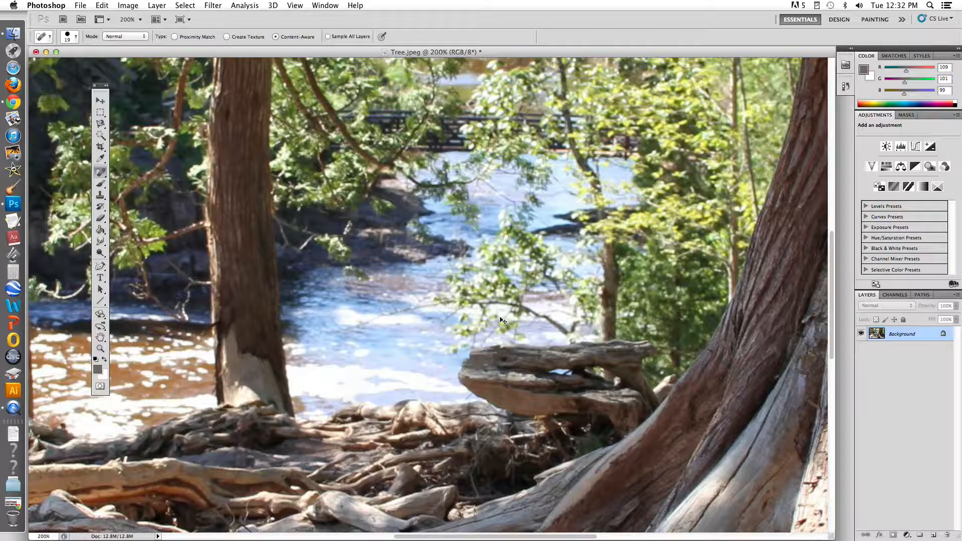
key(super+z)
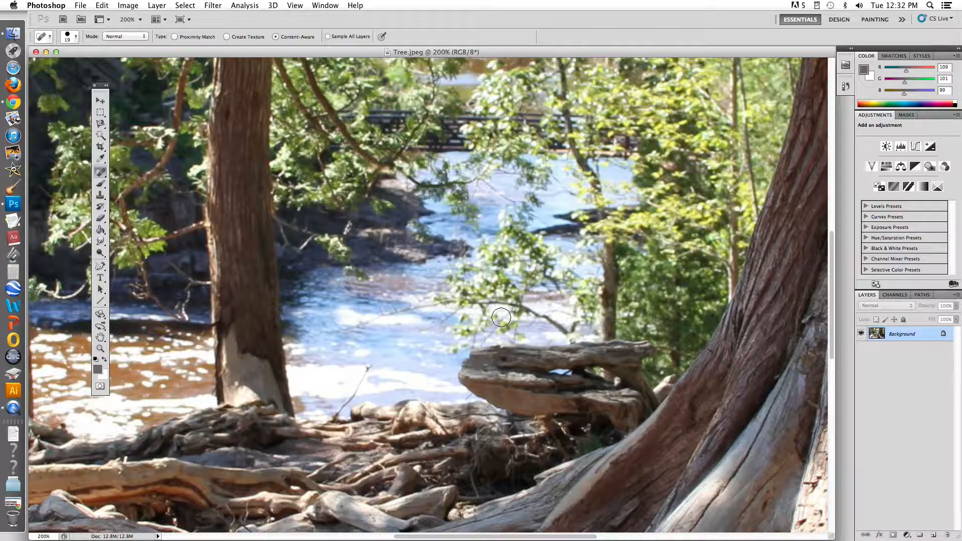
Sample the water beside the thin twig with the Healing Brush, paint over the twig, and undo the repair.
click(100, 173)
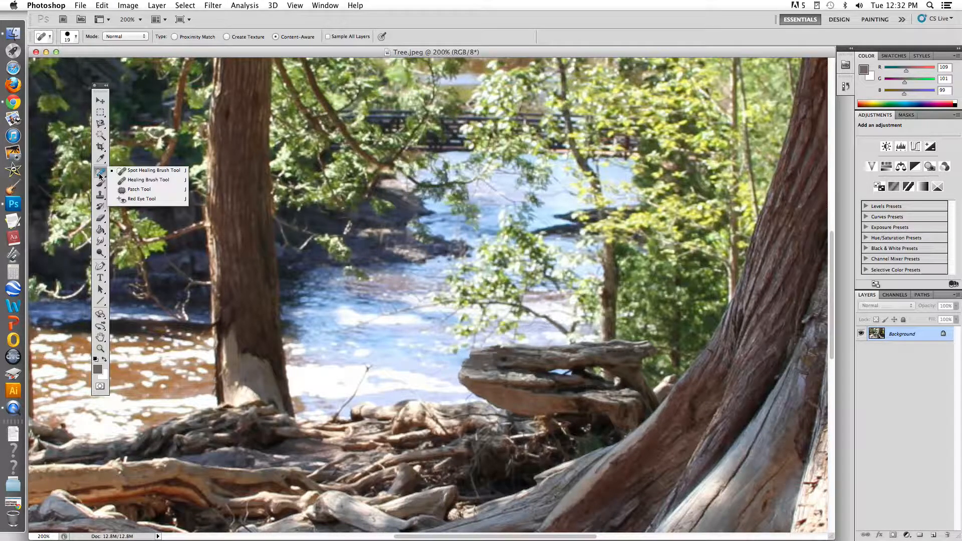
click(168, 178)
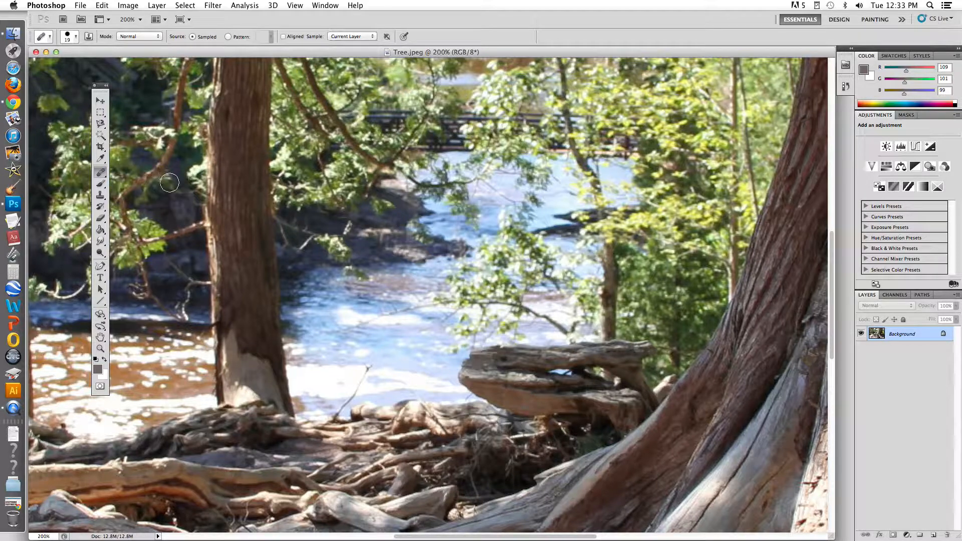
click(387, 382)
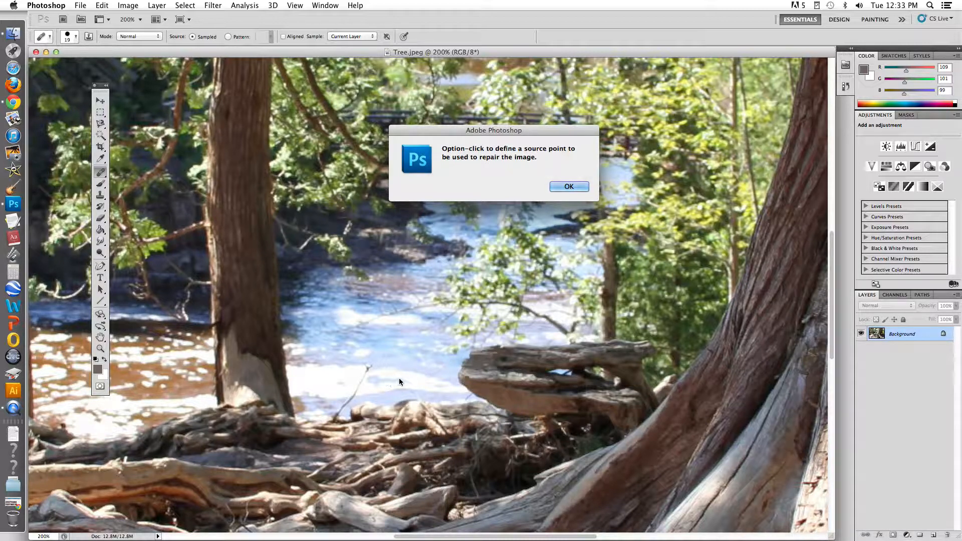
click(569, 186)
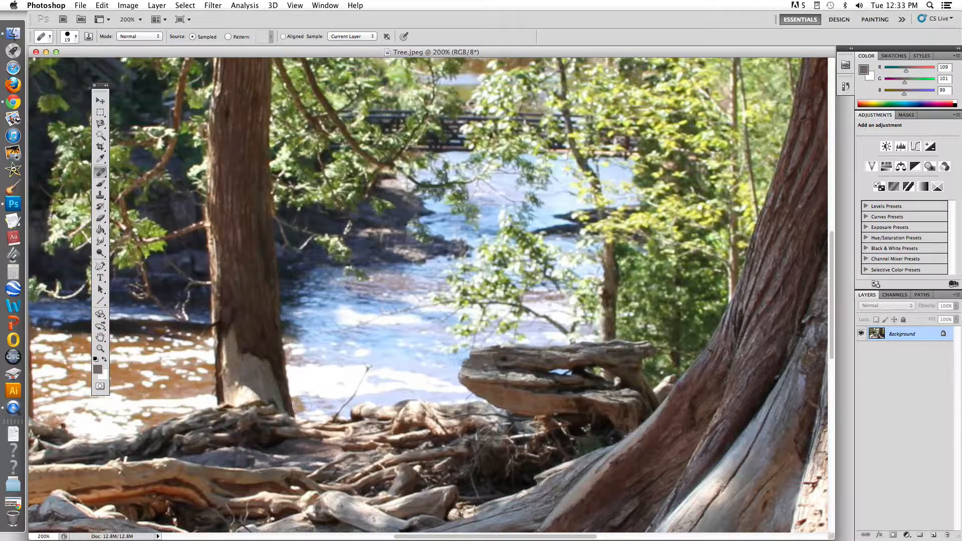
alt+click(342, 370)
drag(370, 368, 337, 412)
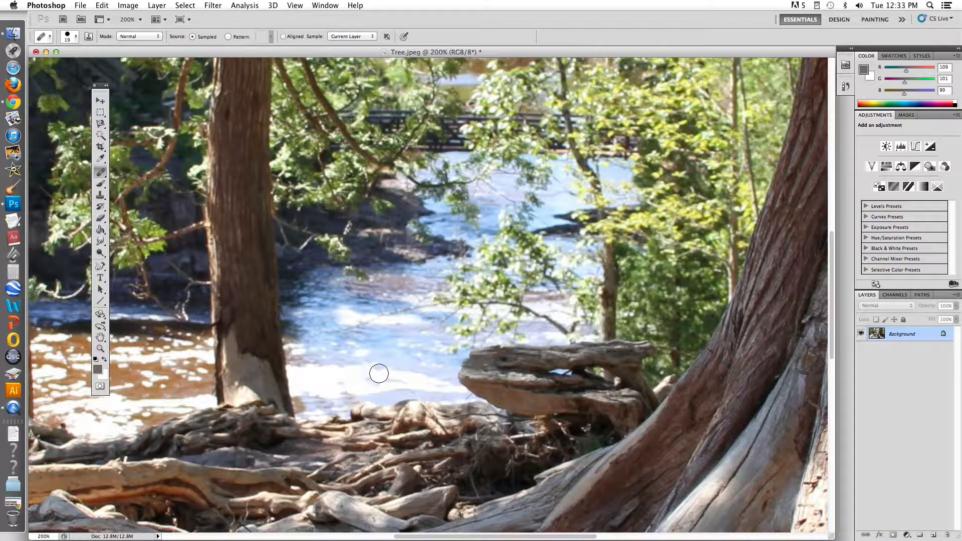
key(super+z)
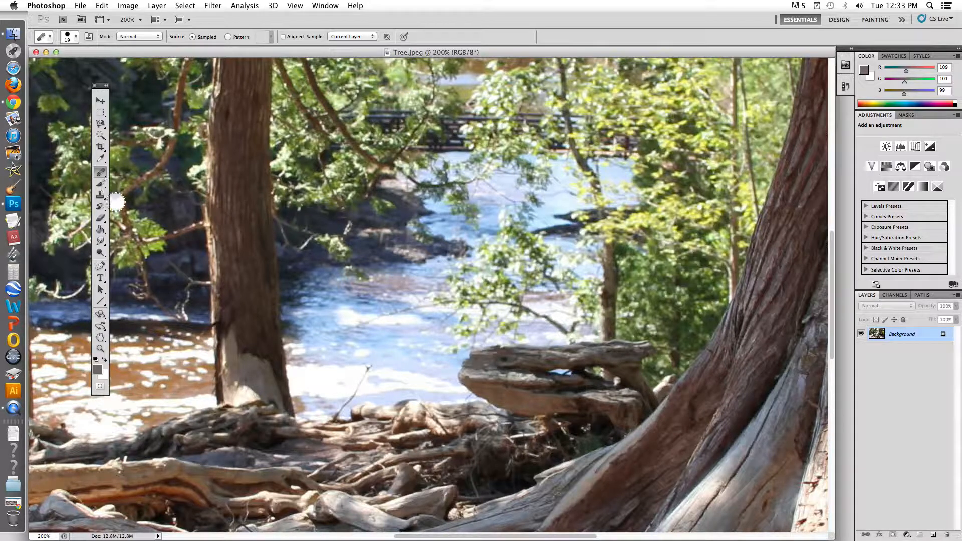
Switch to the Brush tool and set the foreground colour to bright red (R 249, G 54, B 5).
click(102, 174)
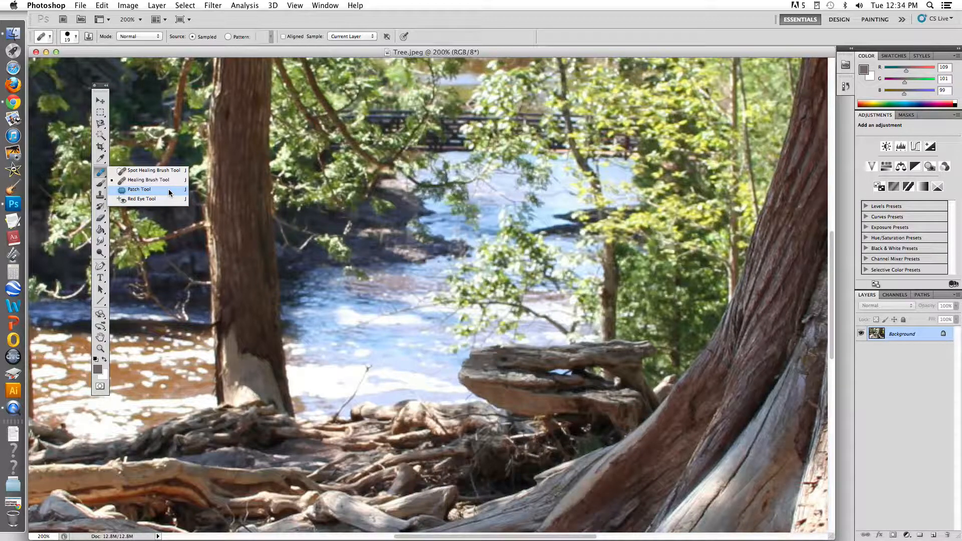
click(169, 188)
click(102, 186)
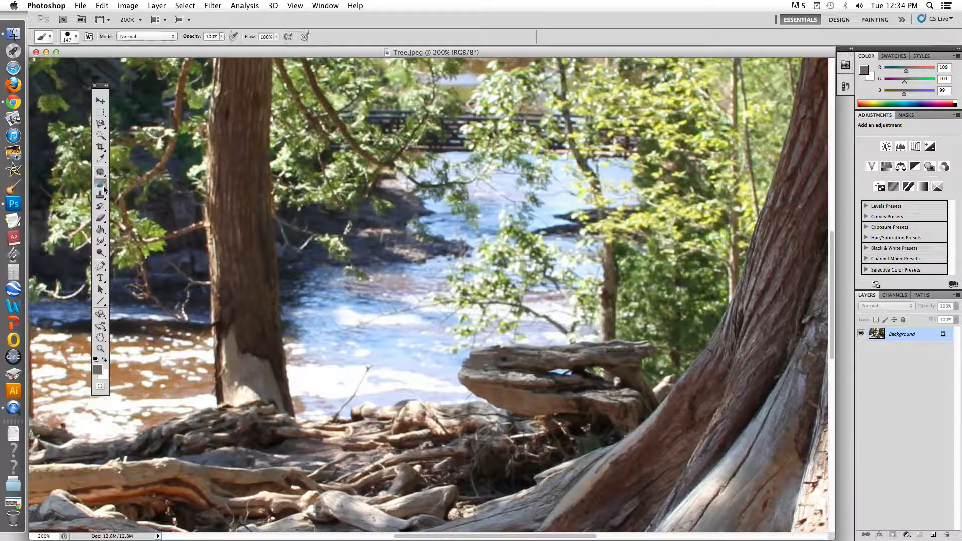
click(97, 369)
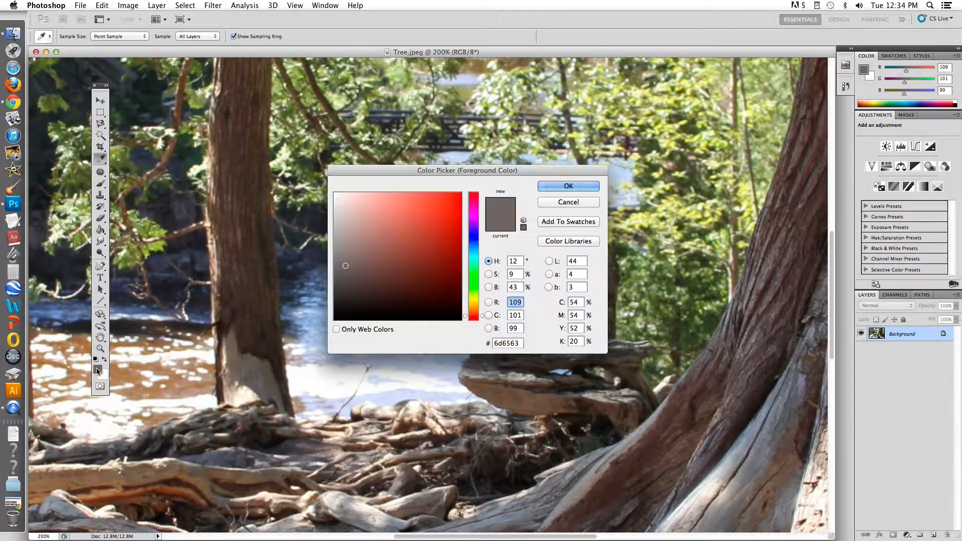
click(457, 194)
click(569, 185)
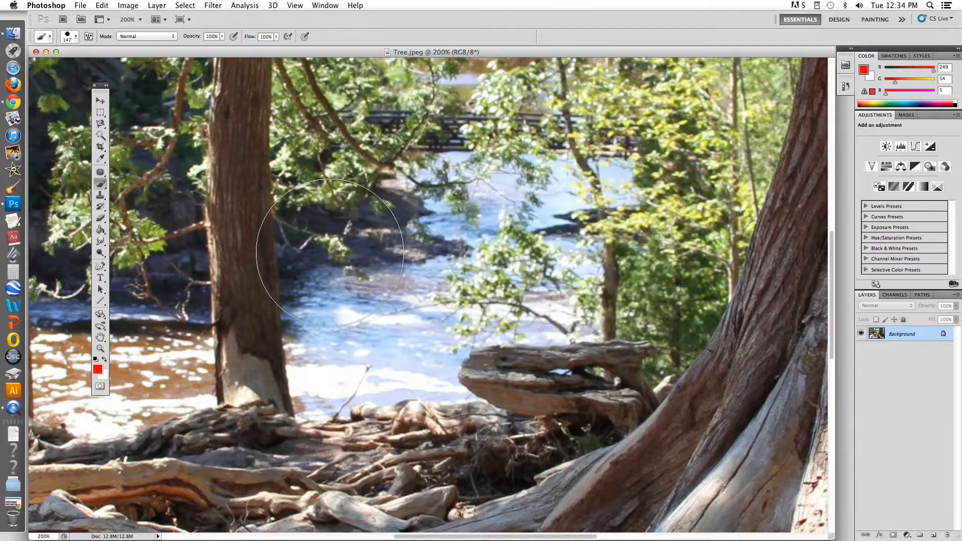
Paint a thick red stroke over the river and foliage with the 147 px brush and undo it.
mouse_move(329, 252)
mouse_down()
mouse_move(388, 211)
mouse_move(570, 190)
mouse_move(691, 312)
mouse_move(645, 386)
mouse_up()
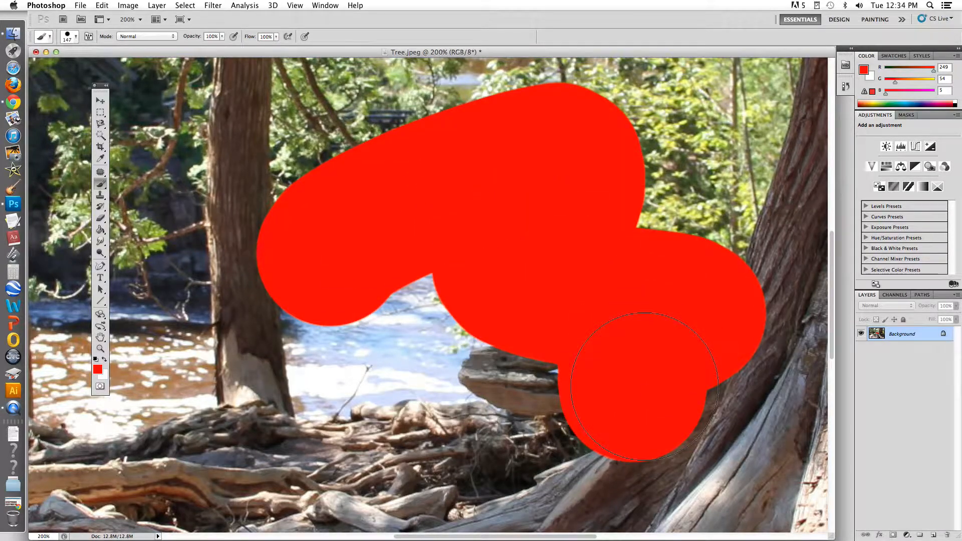
key(super+minus)
key(super+minus)
key(super+minus)
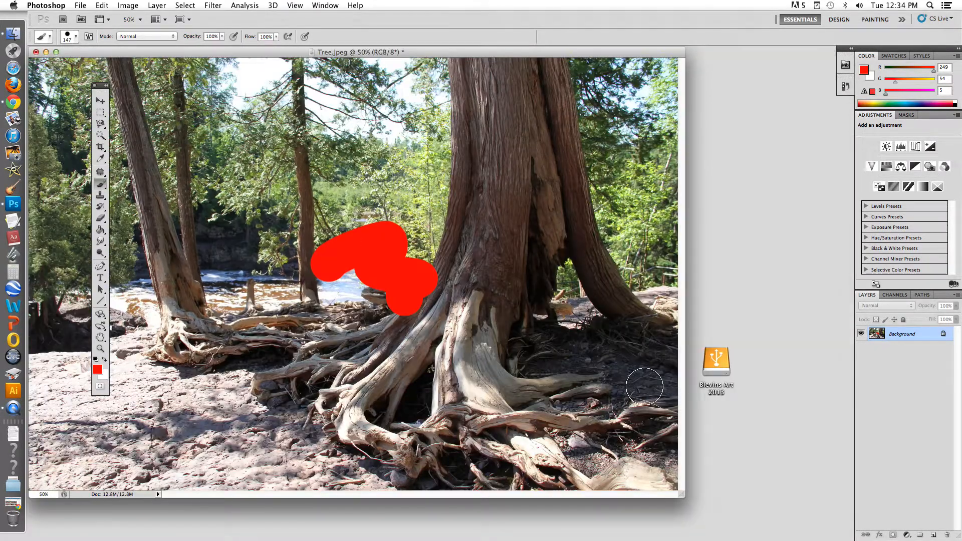
drag(422, 55, 544, 61)
key(super+z)
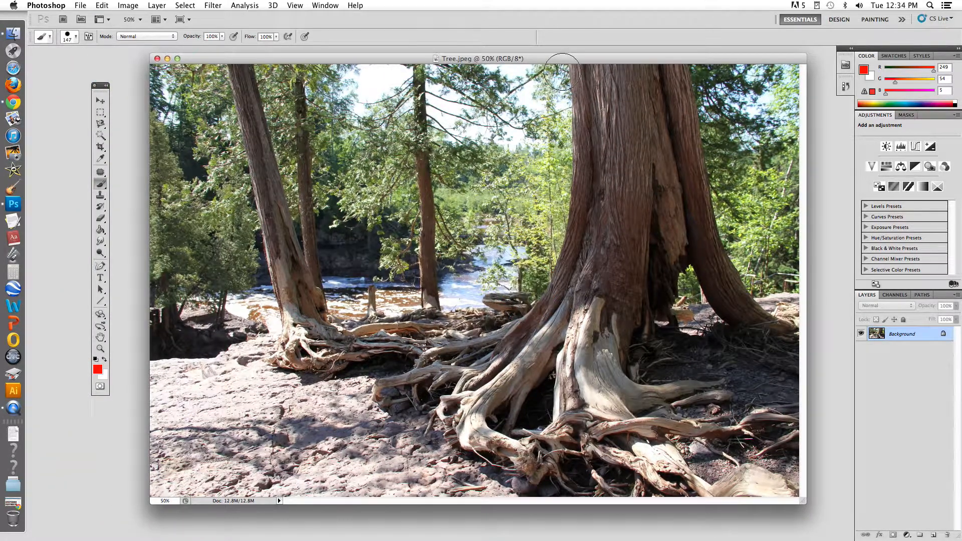
Set the brush size to 26 px, paint a winding red line across the trees and roots, and undo it.
click(49, 37)
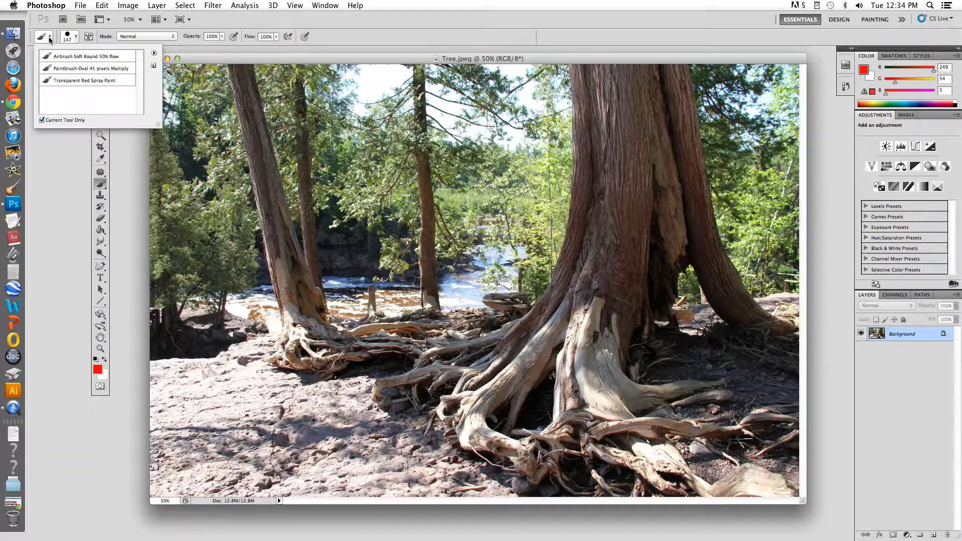
click(77, 38)
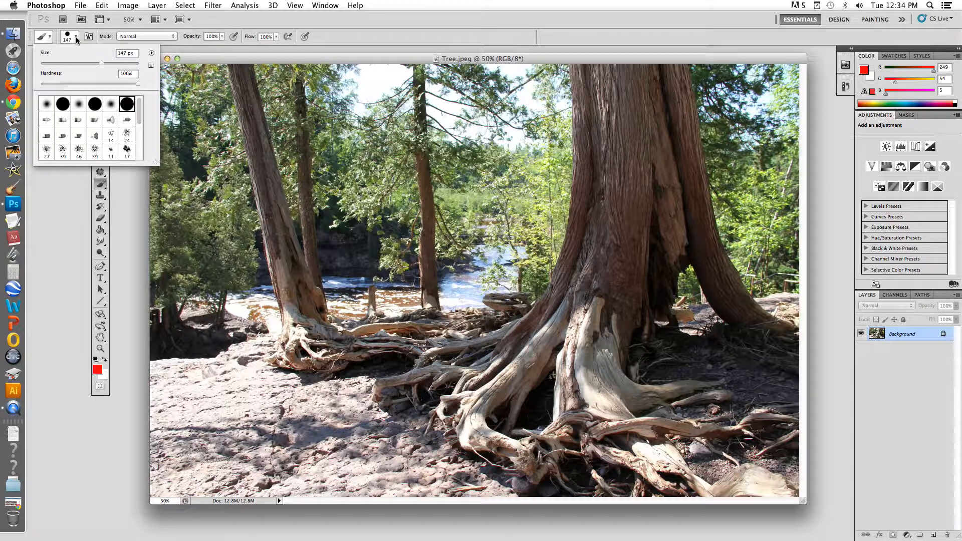
drag(102, 63, 53, 74)
click(396, 285)
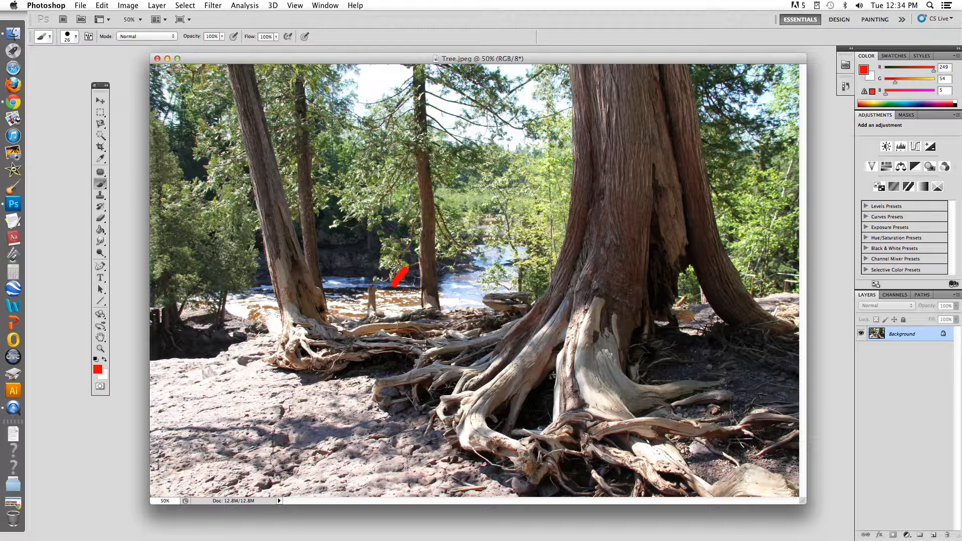
drag(392, 286, 463, 284)
mouse_move(536, 287)
mouse_down()
mouse_move(621, 383)
mouse_move(301, 291)
mouse_move(462, 113)
mouse_move(396, 241)
mouse_up()
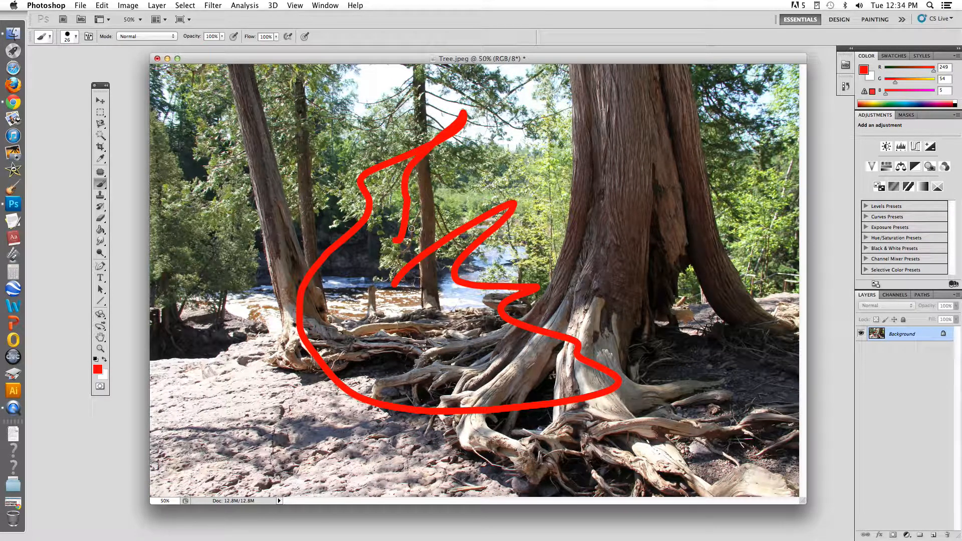
key(super+z)
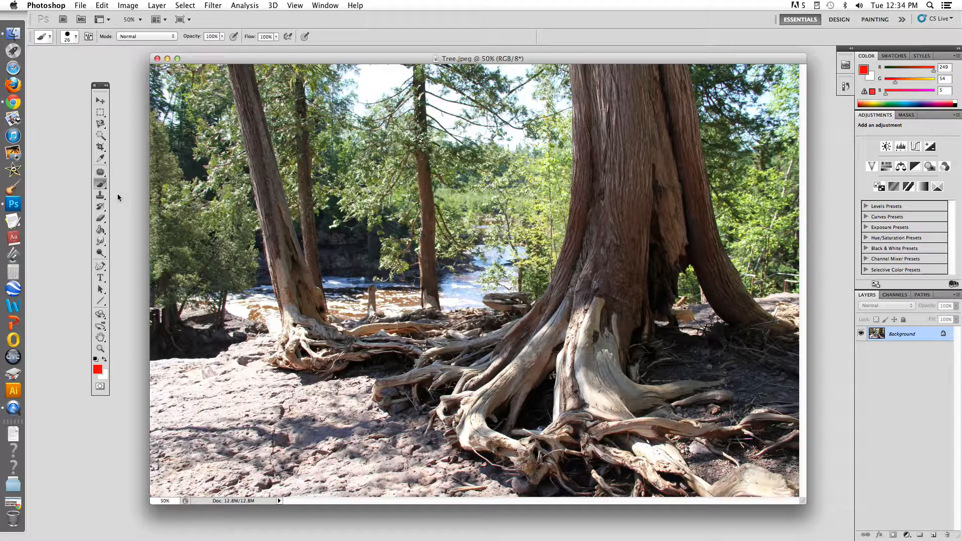
Recolour the pale root at the base of the large trunk red with the Color Replacement tool at 73 px.
click(101, 188)
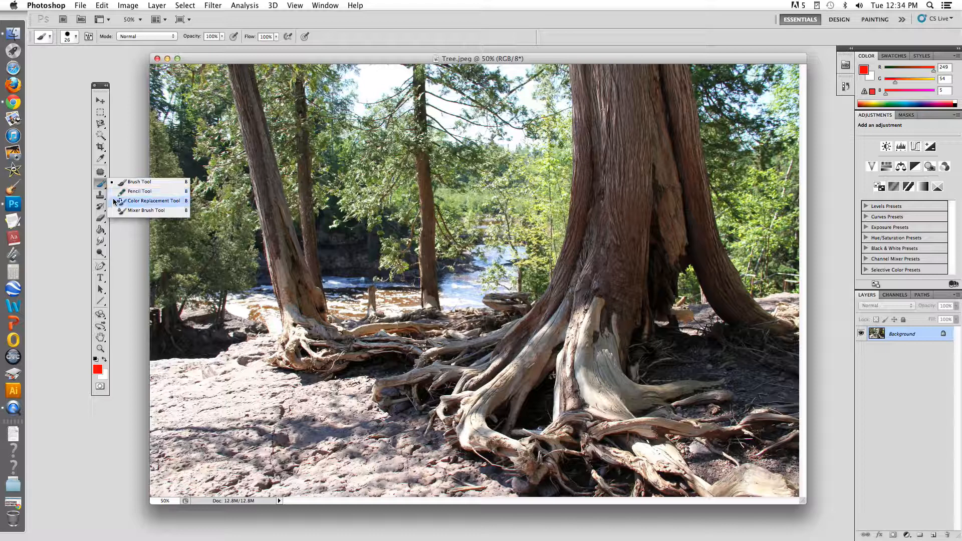
click(113, 201)
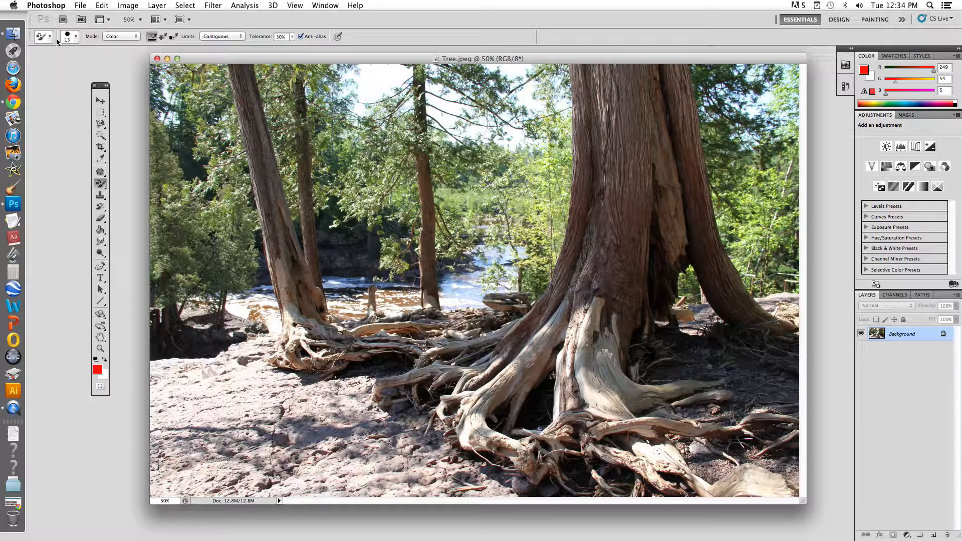
click(76, 38)
drag(49, 62, 77, 68)
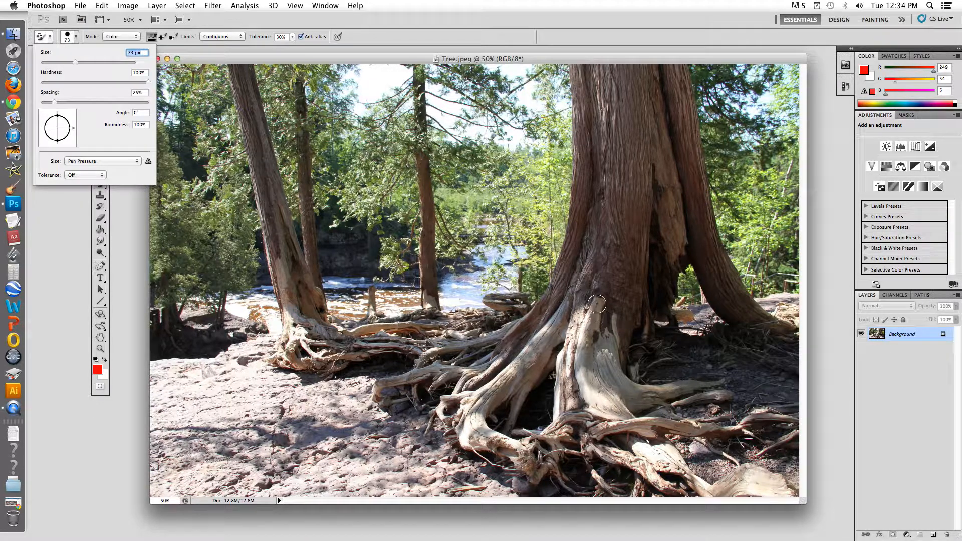
mouse_move(598, 302)
mouse_down()
mouse_move(584, 369)
mouse_move(621, 409)
mouse_move(594, 401)
mouse_move(603, 355)
mouse_move(634, 393)
mouse_move(597, 384)
mouse_move(609, 330)
mouse_move(617, 347)
mouse_move(615, 316)
mouse_move(614, 364)
mouse_move(630, 378)
mouse_move(661, 388)
mouse_move(715, 384)
mouse_move(622, 400)
mouse_move(671, 394)
mouse_move(636, 416)
mouse_up()
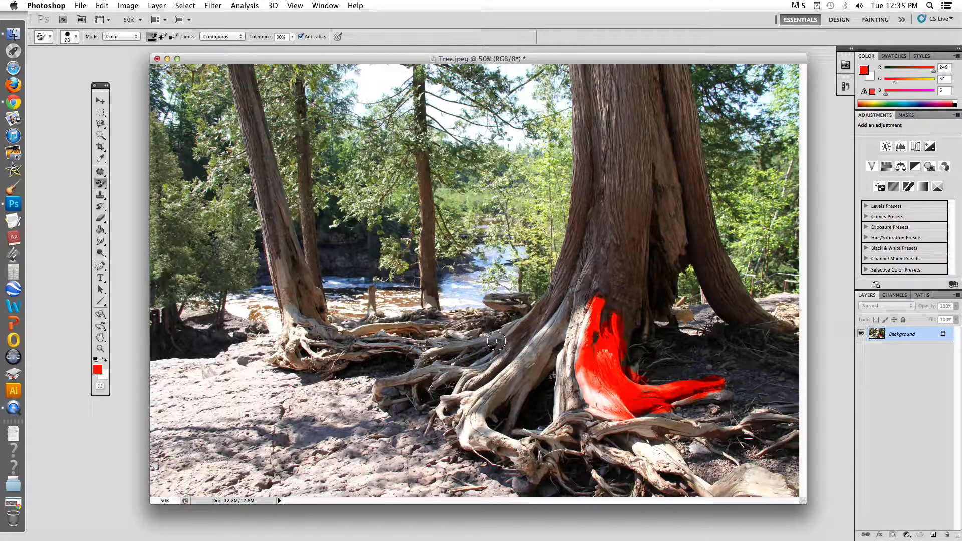
Undo the red recolouring of the root and switch to the Mixer Brush tool with a 93 px brush size.
key(super+z)
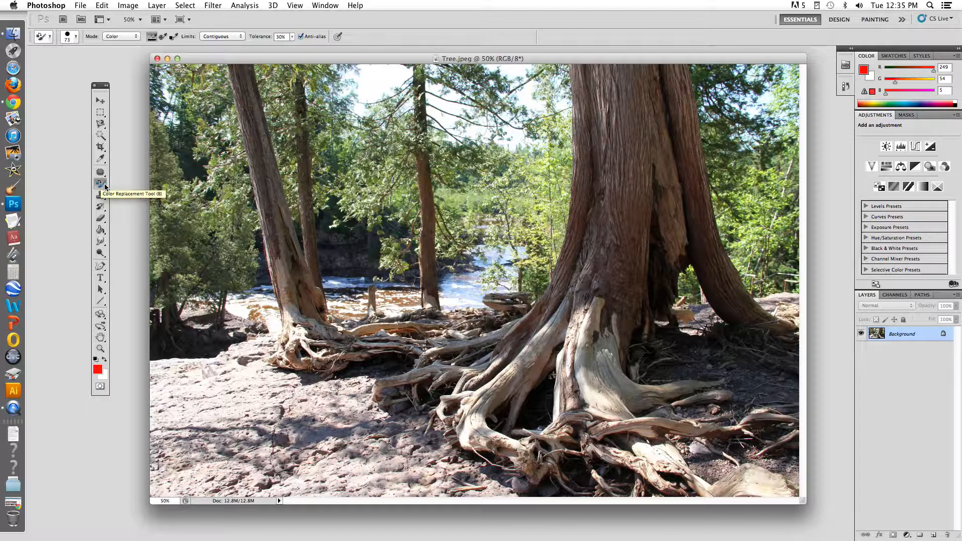
click(101, 185)
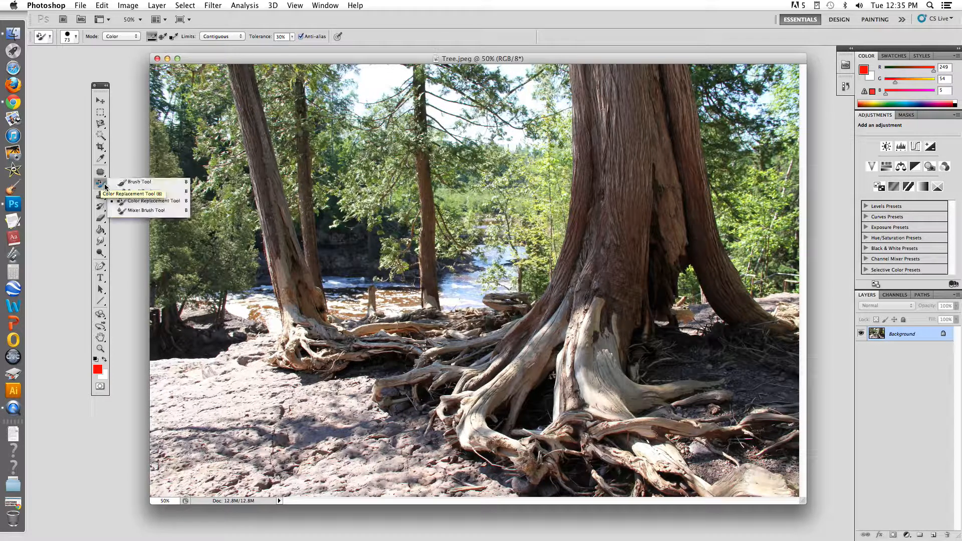
click(145, 211)
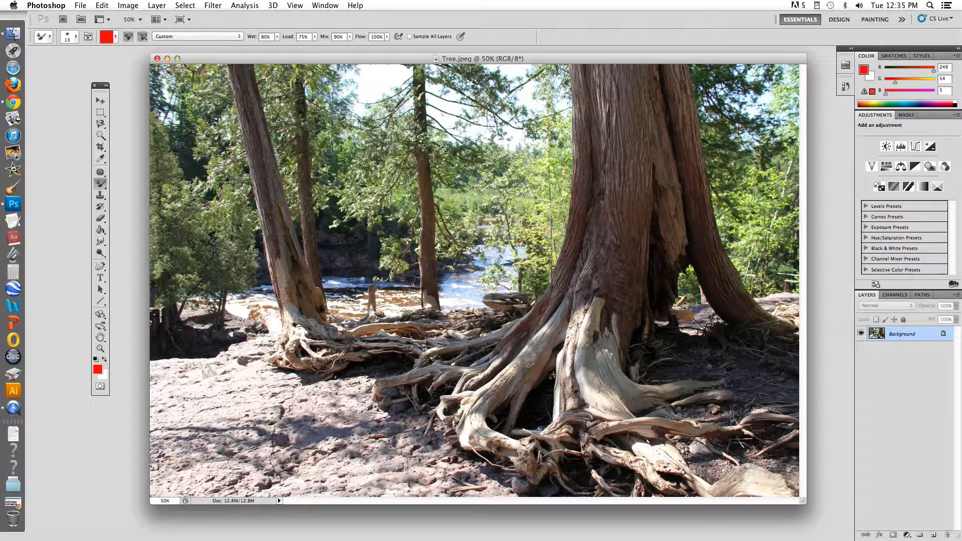
click(76, 37)
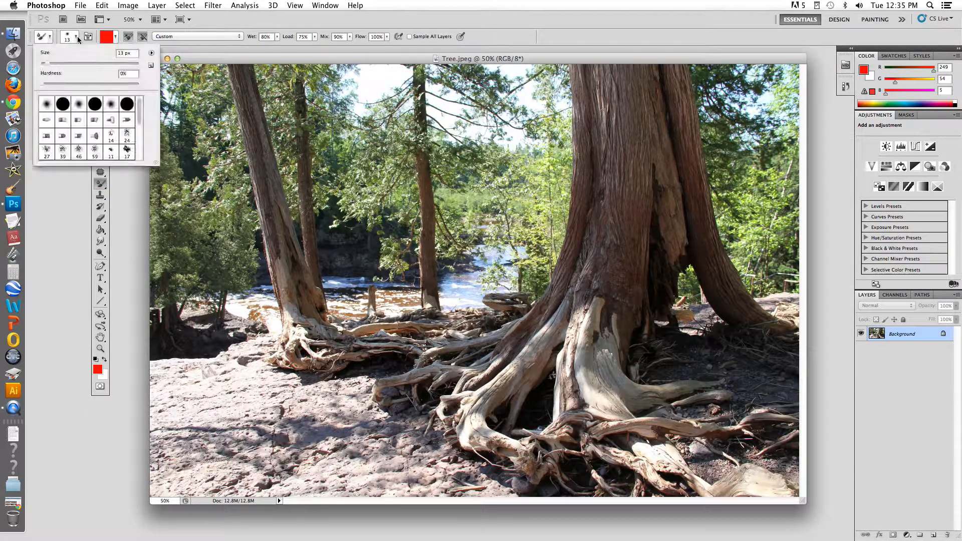
drag(46, 64, 86, 64)
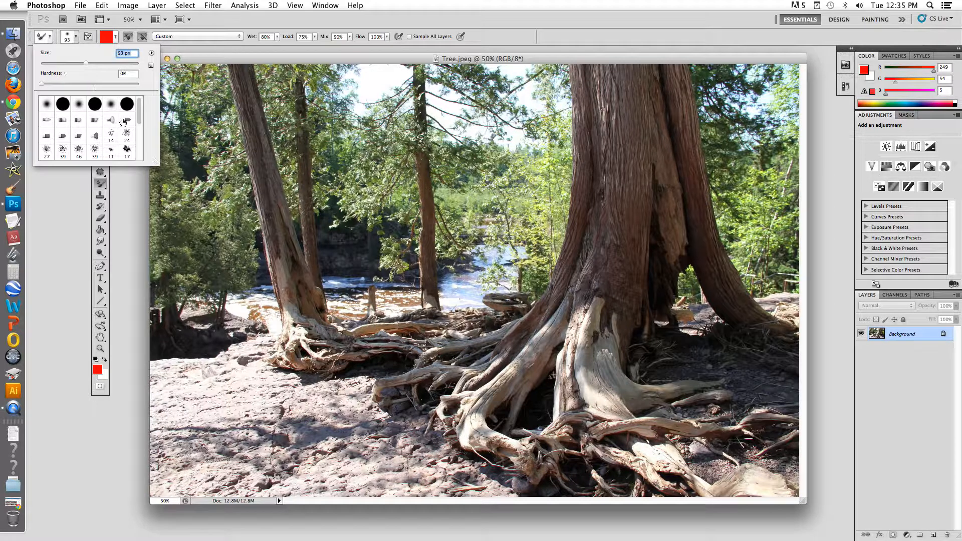
Smear red paint over the pale root and the base of the large trunk with the Mixer Brush.
mouse_move(601, 290)
mouse_down()
mouse_move(583, 355)
mouse_move(597, 303)
mouse_up()
key(super+minus)
key(super+equal)
key(super+equal)
key(super+equal)
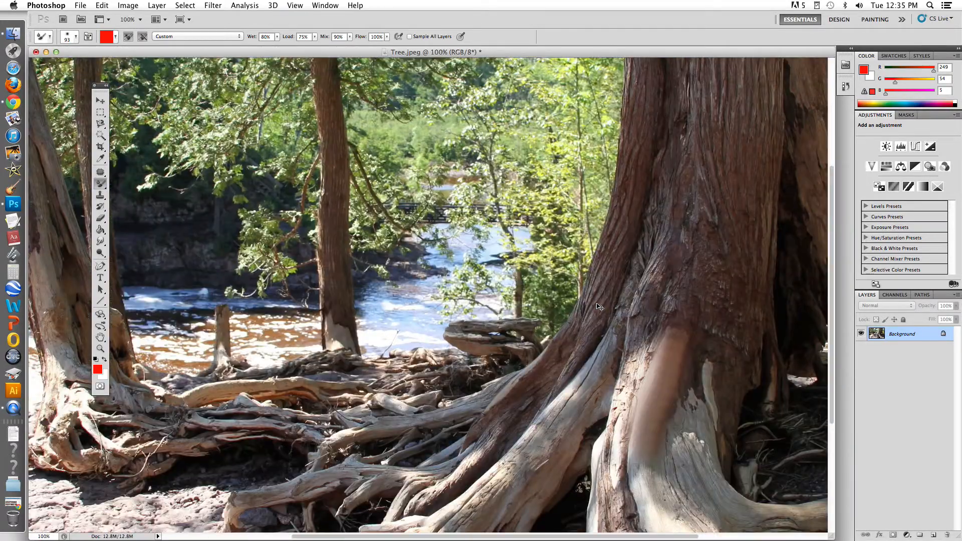
key(super+equal)
scroll(566, 401, right, 10)
mouse_move(420, 380)
mouse_down()
mouse_move(429, 262)
mouse_move(402, 348)
mouse_move(398, 421)
mouse_move(474, 262)
mouse_move(498, 254)
mouse_move(485, 464)
mouse_move(535, 430)
mouse_move(526, 471)
mouse_move(492, 444)
mouse_move(438, 206)
mouse_move(402, 213)
mouse_move(333, 392)
mouse_move(371, 343)
mouse_move(381, 351)
mouse_up()
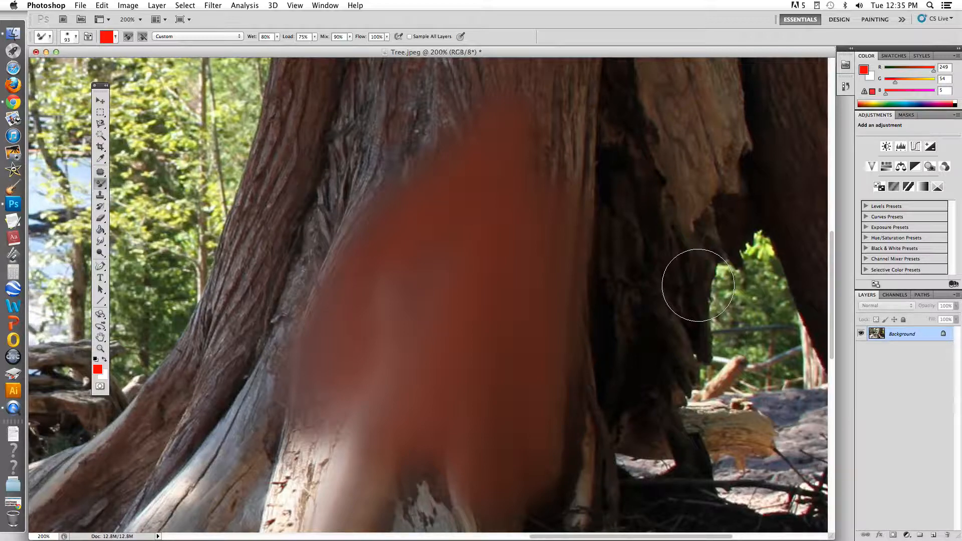
Undo all the Mixer Brush strokes on the large trunk and its pale root.
key(super+z)
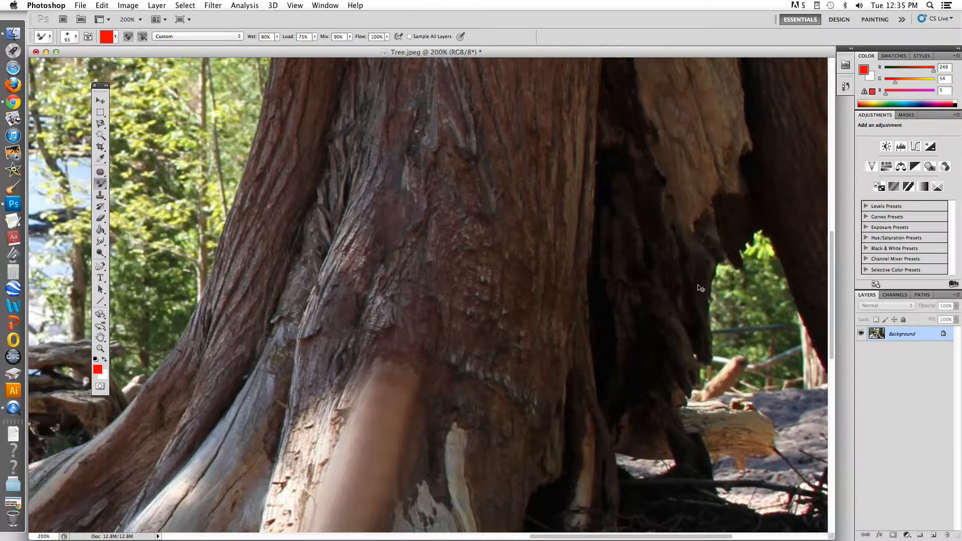
key(super+z)
key(super+alt+z)
key(super+alt+z)
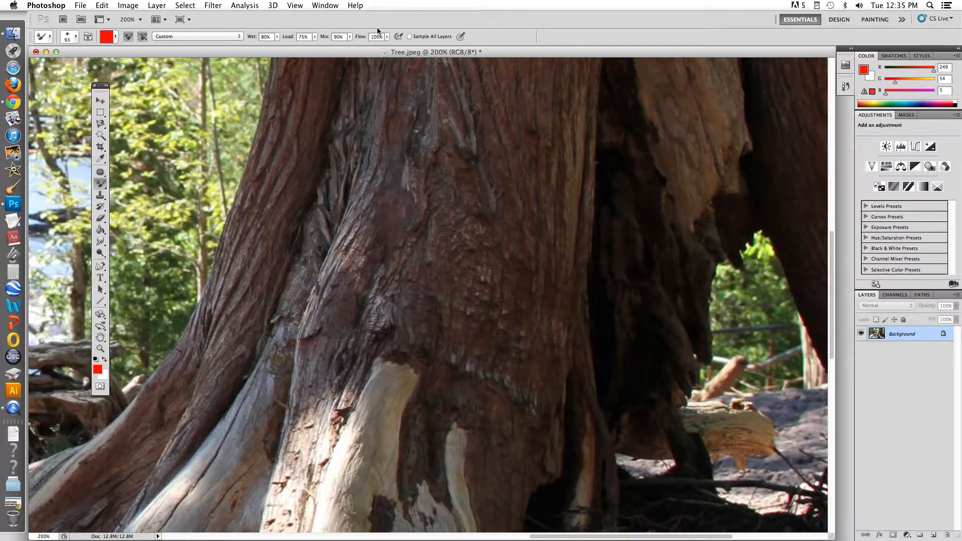
Clone the narrow middle tree trunk onto the river just to its right with the Clone Stamp tool at 21 px.
key(super+minus)
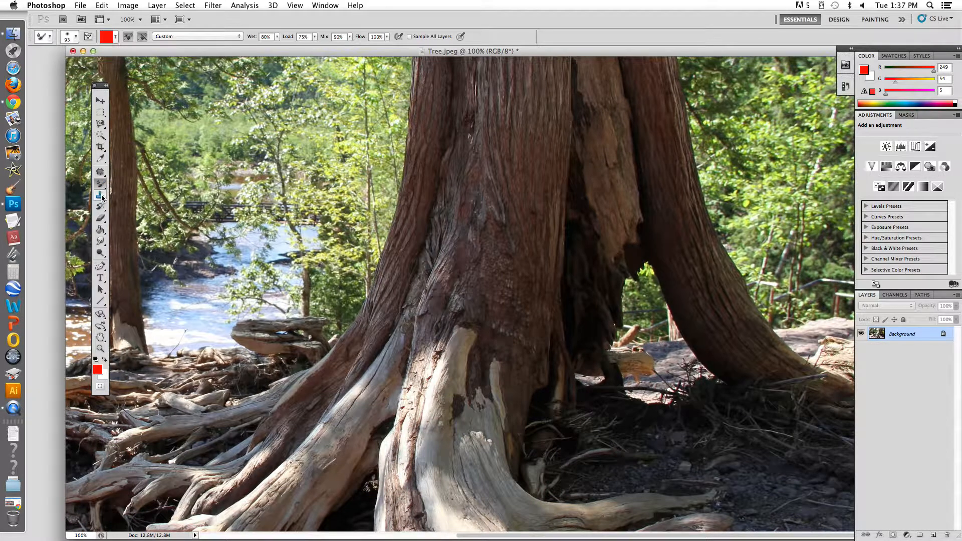
click(100, 196)
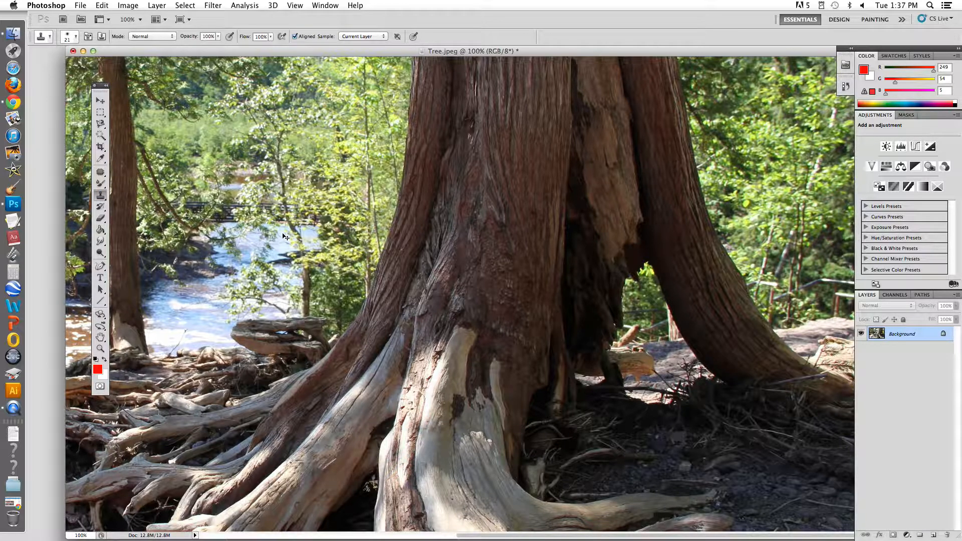
key(super+equal)
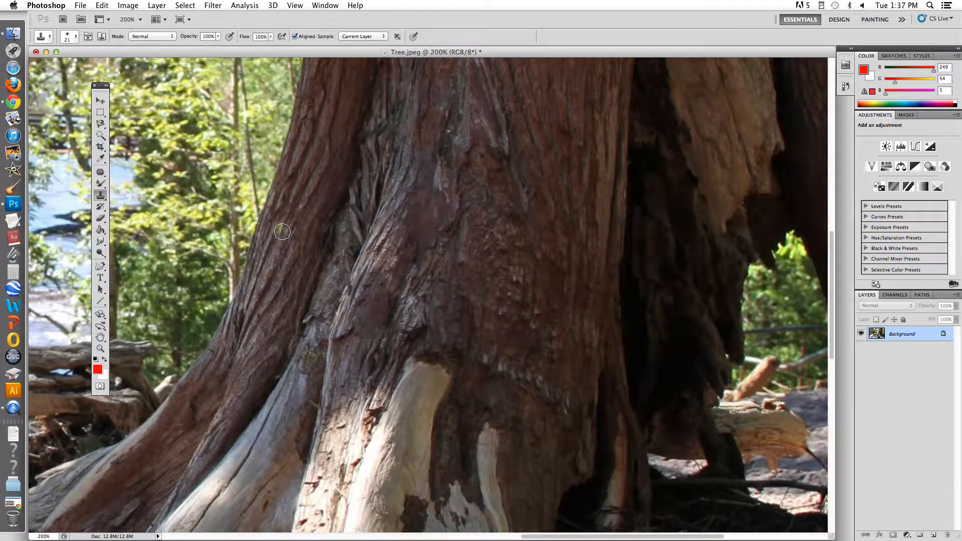
scroll(282, 232, right, 3)
scroll(281, 231, left, 4)
scroll(282, 231, left, 5)
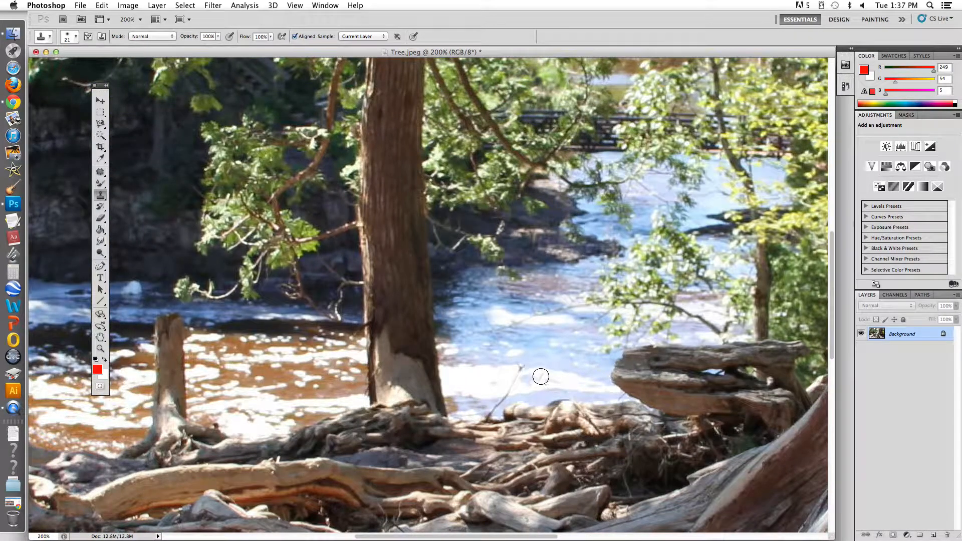
click(482, 422)
alt+click(539, 389)
drag(466, 401, 437, 405)
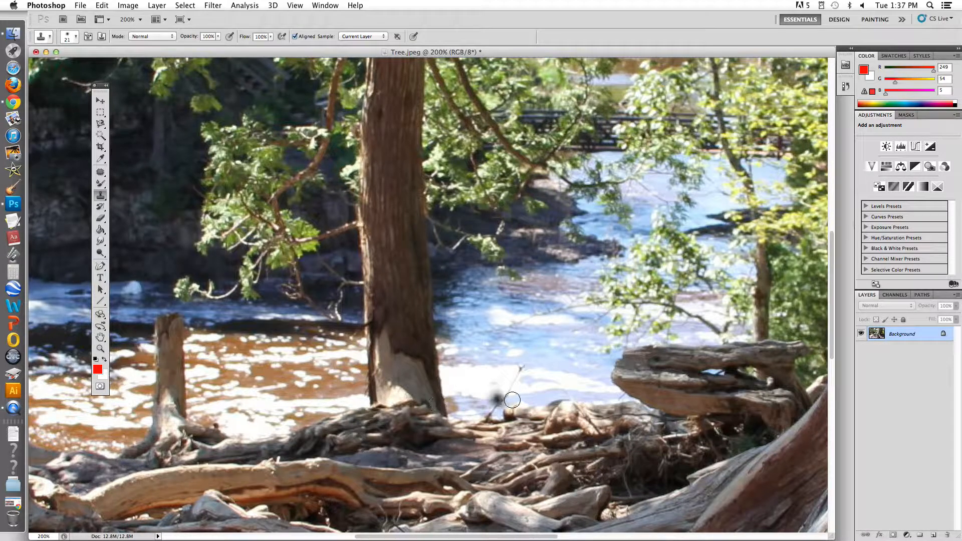
mouse_move(555, 404)
mouse_down()
mouse_move(562, 316)
mouse_move(548, 405)
mouse_move(544, 308)
mouse_move(551, 402)
mouse_move(544, 413)
mouse_move(531, 301)
mouse_move(531, 408)
mouse_move(521, 312)
mouse_move(518, 423)
mouse_move(506, 306)
mouse_move(503, 416)
mouse_move(496, 327)
mouse_move(499, 313)
mouse_move(505, 421)
mouse_move(496, 326)
mouse_move(497, 405)
mouse_move(500, 240)
mouse_move(517, 300)
mouse_move(523, 244)
mouse_move(535, 249)
mouse_move(543, 284)
mouse_move(548, 255)
mouse_move(544, 274)
mouse_move(512, 199)
mouse_move(505, 238)
mouse_move(498, 151)
mouse_move(494, 197)
mouse_move(508, 124)
mouse_move(492, 148)
mouse_move(528, 127)
mouse_move(523, 213)
mouse_move(520, 123)
mouse_move(537, 219)
mouse_up()
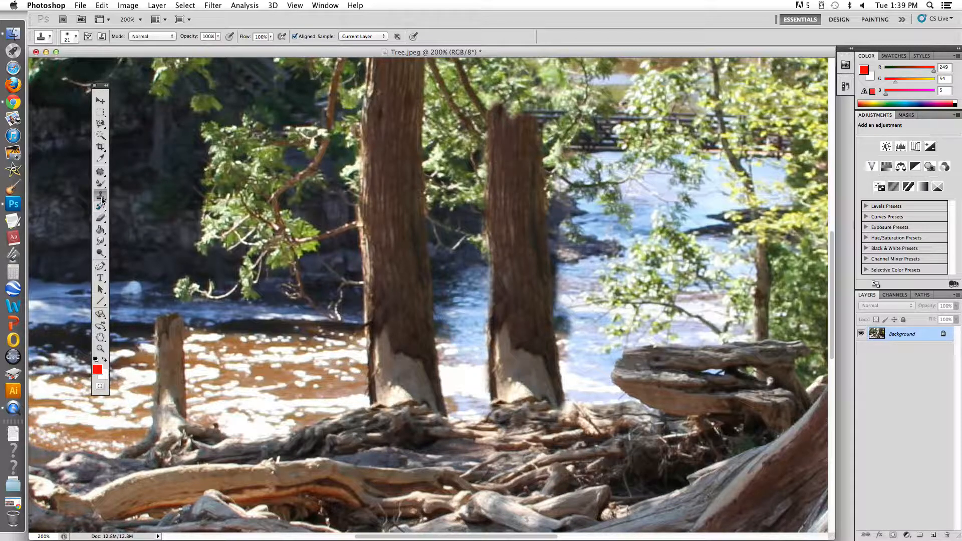
Paint the blue bubble pattern over the river and foliage with the Pattern Stamp tool and undo it.
mouse_move(102, 198)
mouse_down()
mouse_move(140, 198)
mouse_move(143, 207)
mouse_move(290, 204)
mouse_move(191, 222)
mouse_move(145, 251)
mouse_move(174, 267)
mouse_move(162, 299)
mouse_move(282, 325)
mouse_move(193, 360)
mouse_move(232, 416)
mouse_up()
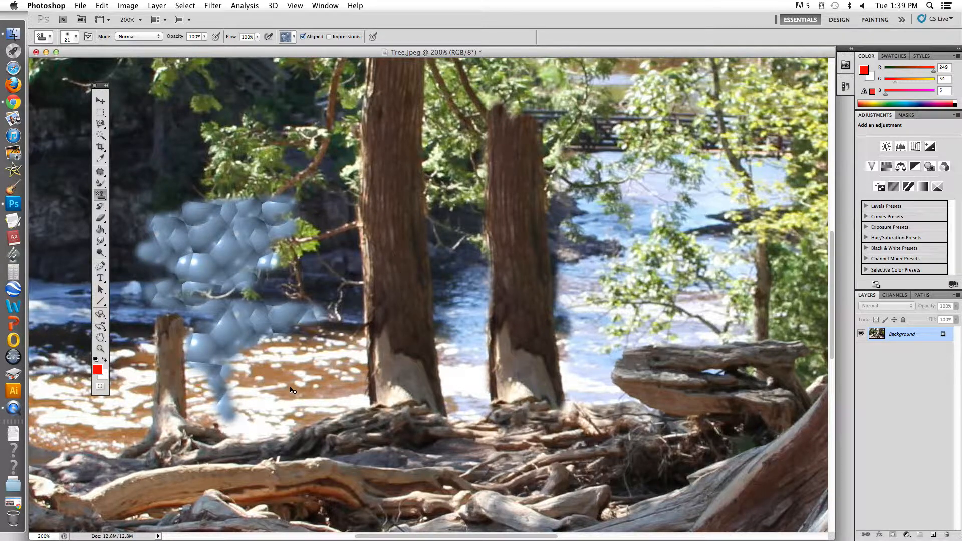
key(super+z)
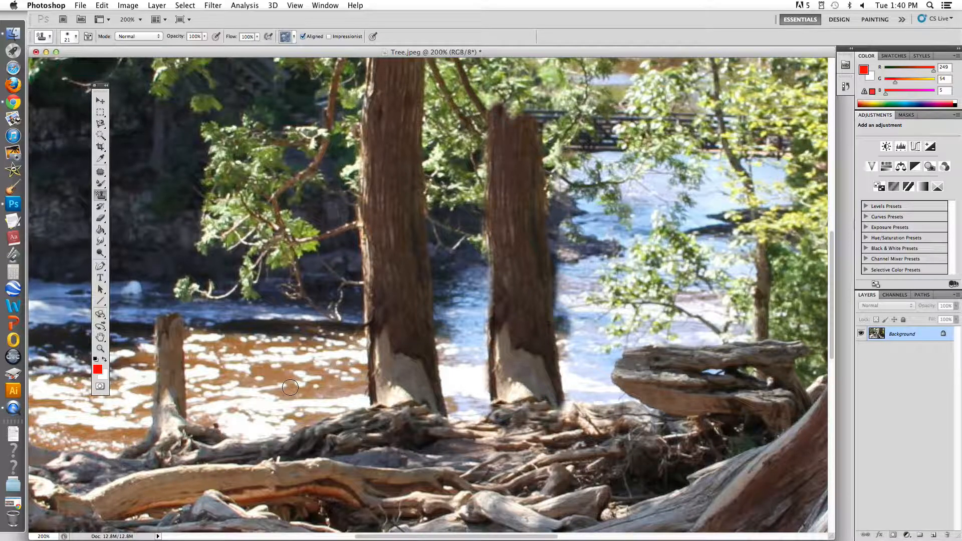
Restore the original background over the upper part of the cloned trunk with the History Brush, keeping only its base.
click(100, 206)
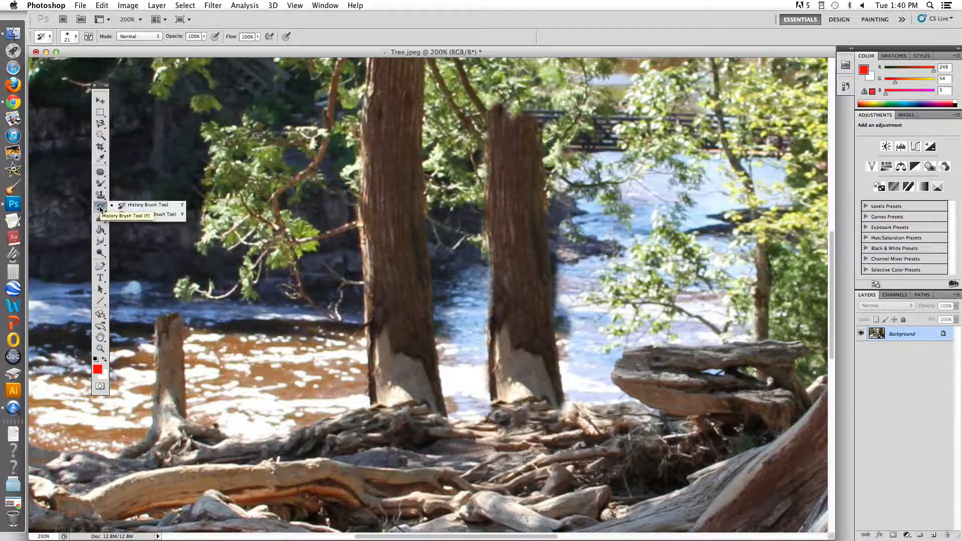
click(148, 206)
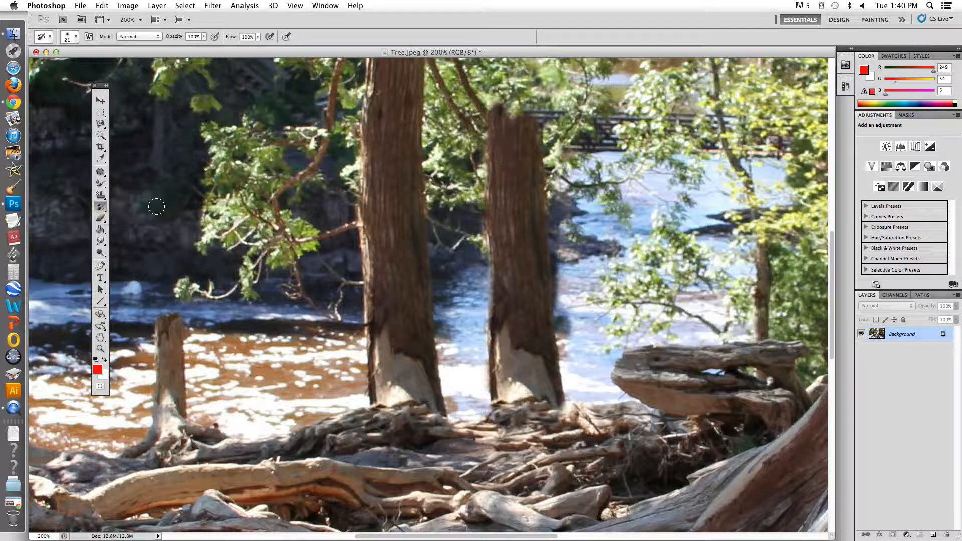
mouse_move(526, 333)
mouse_down()
mouse_move(577, 314)
mouse_move(474, 303)
mouse_move(559, 301)
mouse_move(514, 291)
mouse_move(566, 276)
mouse_move(478, 249)
mouse_move(539, 240)
mouse_move(487, 215)
mouse_move(485, 205)
mouse_move(526, 191)
mouse_move(498, 187)
mouse_move(564, 189)
mouse_move(554, 210)
mouse_move(552, 106)
mouse_move(538, 180)
mouse_move(526, 114)
mouse_move(499, 171)
mouse_move(514, 106)
mouse_move(491, 155)
mouse_move(504, 108)
mouse_move(491, 120)
mouse_move(485, 199)
mouse_move(501, 163)
mouse_up()
mouse_move(556, 291)
mouse_down()
mouse_move(566, 315)
mouse_move(566, 370)
mouse_move(576, 368)
mouse_up()
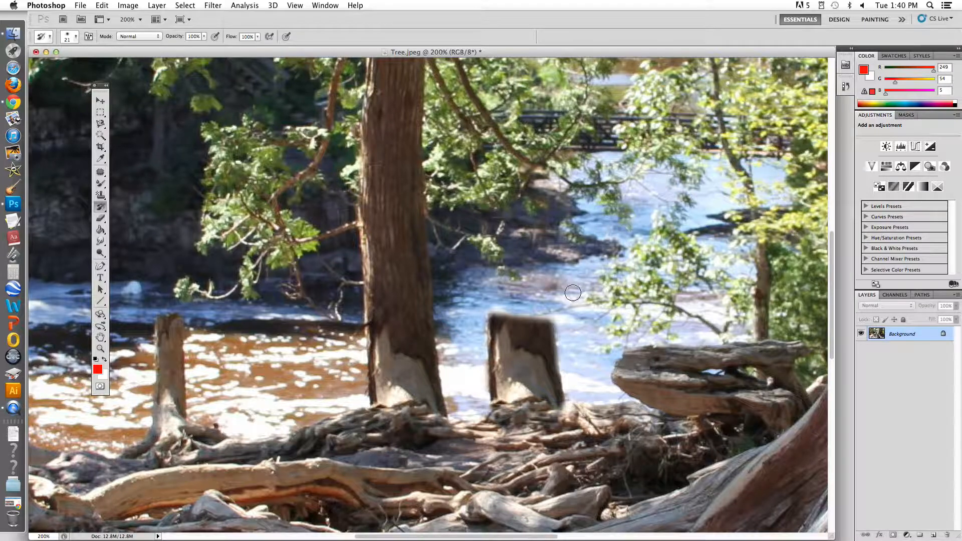
Paint over the middle trunk and cloned stump with the Art History Brush in the Tight Short style and undo it.
click(102, 211)
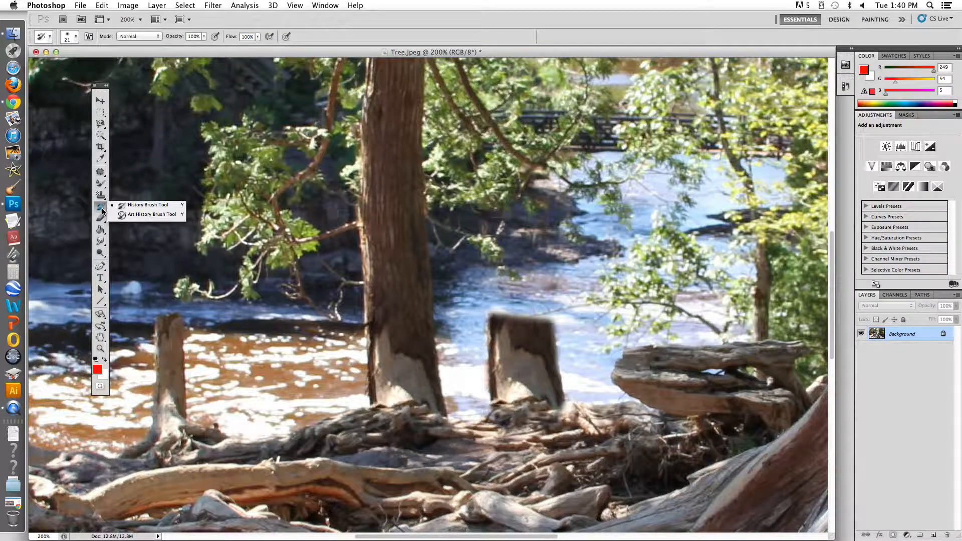
click(150, 214)
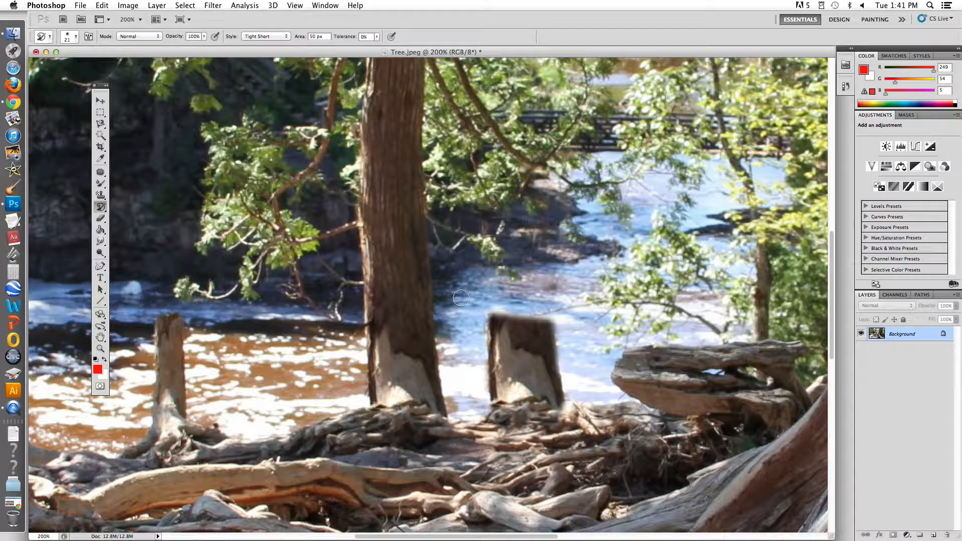
mouse_move(491, 319)
mouse_down()
mouse_move(557, 350)
mouse_move(545, 367)
mouse_move(501, 354)
mouse_move(505, 384)
mouse_move(565, 390)
mouse_move(503, 380)
mouse_move(449, 403)
mouse_move(436, 387)
mouse_move(420, 197)
mouse_move(391, 233)
mouse_move(372, 306)
mouse_move(385, 393)
mouse_move(323, 393)
mouse_move(394, 379)
mouse_move(384, 95)
mouse_move(371, 146)
mouse_move(428, 161)
mouse_move(425, 252)
mouse_move(532, 273)
mouse_up()
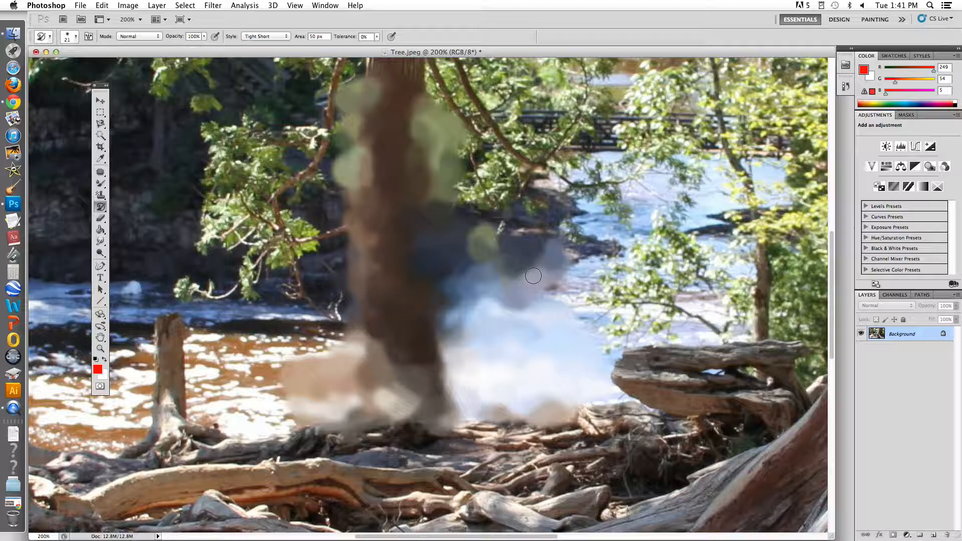
key(super+alt+z)
key(super+alt+z)
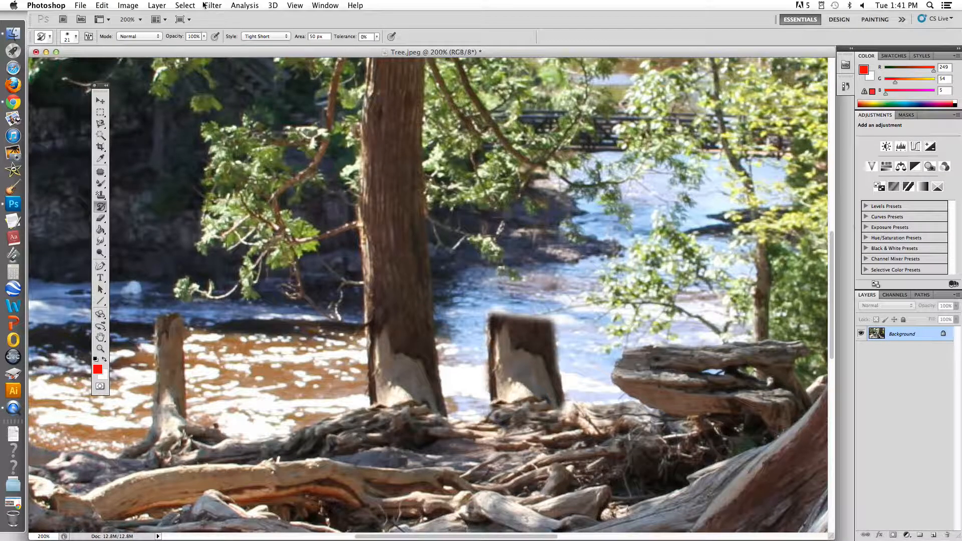
Set the Art History Brush style to Loose Medium, paint over the stump and river area, and undo it.
click(160, 7)
click(161, 7)
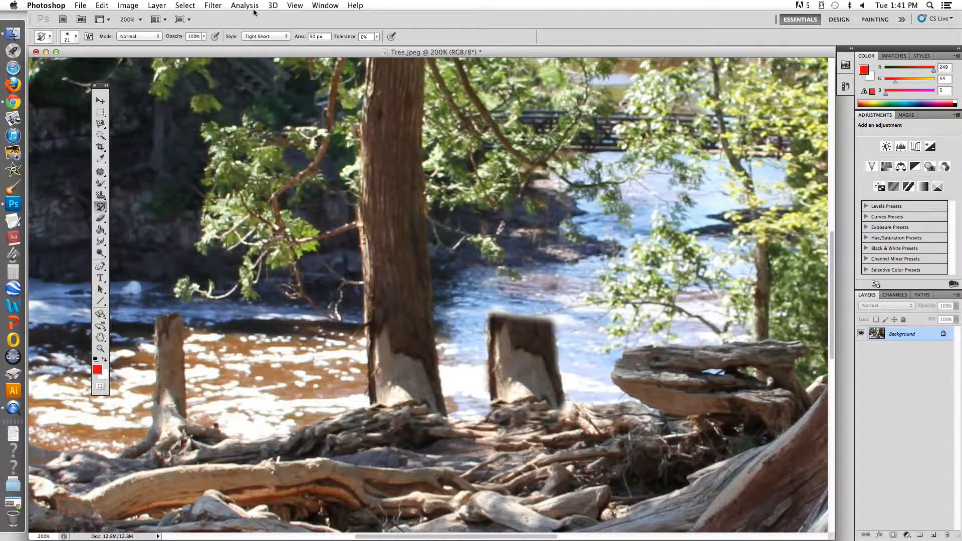
click(255, 37)
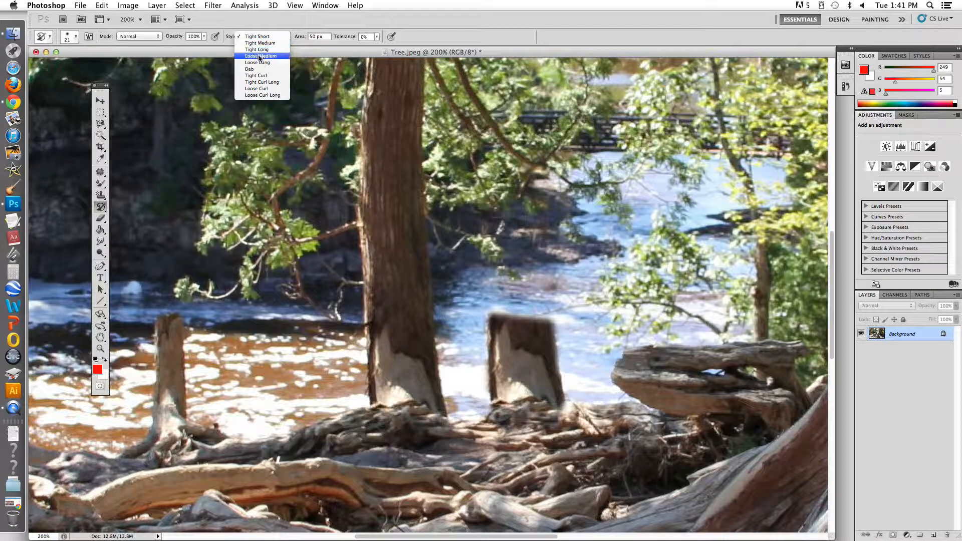
click(258, 58)
mouse_move(475, 327)
mouse_down()
mouse_move(532, 325)
mouse_move(473, 367)
mouse_move(409, 310)
mouse_move(389, 155)
mouse_move(404, 126)
mouse_move(329, 185)
mouse_move(344, 351)
mouse_move(275, 366)
mouse_move(279, 422)
mouse_up()
key(super+z)
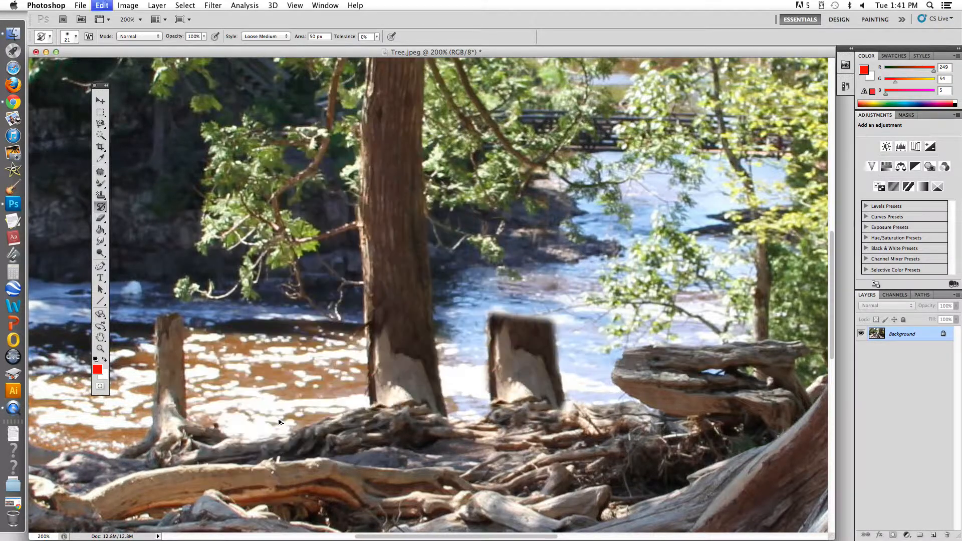
Set the Art History Brush style to Dab, paint over the stump, trunk and roots, and undo it.
click(277, 39)
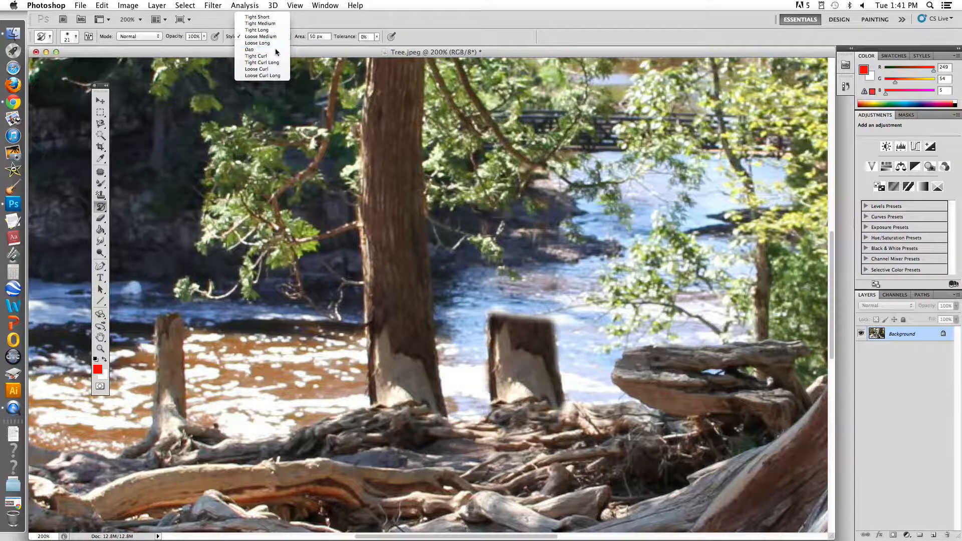
click(277, 51)
mouse_move(553, 332)
mouse_down()
mouse_move(501, 320)
mouse_move(497, 370)
mouse_move(526, 404)
mouse_move(415, 350)
mouse_move(389, 217)
mouse_move(381, 366)
mouse_move(320, 439)
mouse_move(469, 445)
mouse_up()
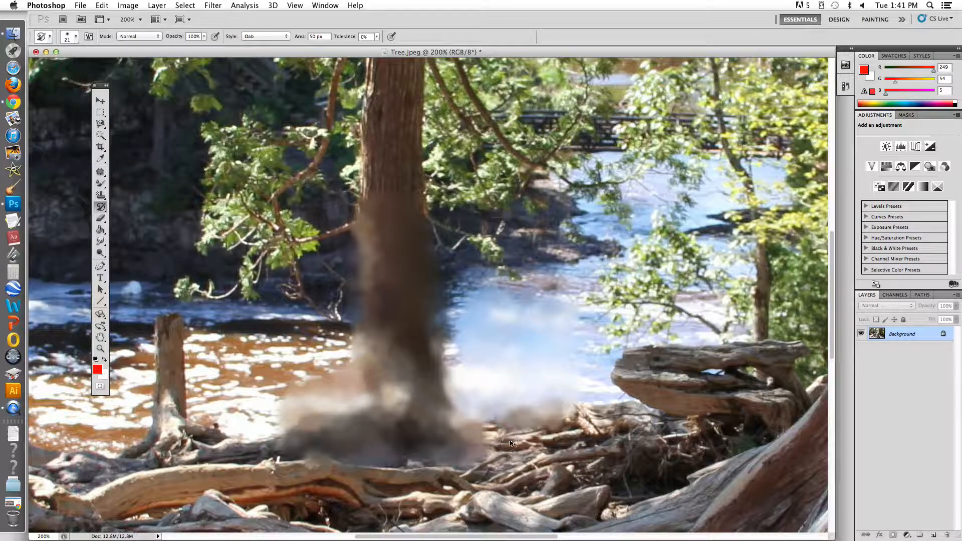
key(ctrl+z)
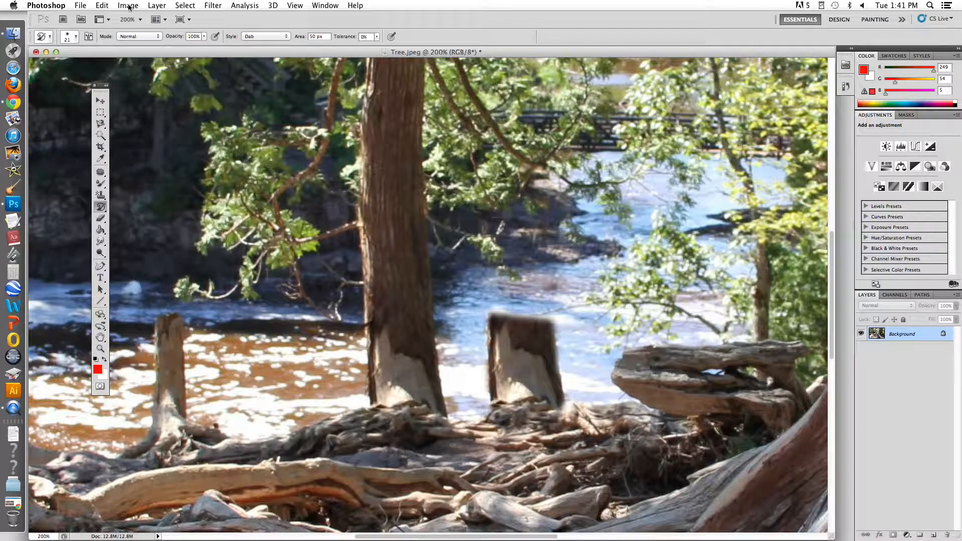
Set the Art History Brush style to Loose Curl, paint over the stump and nearby roots, and undo it.
click(266, 37)
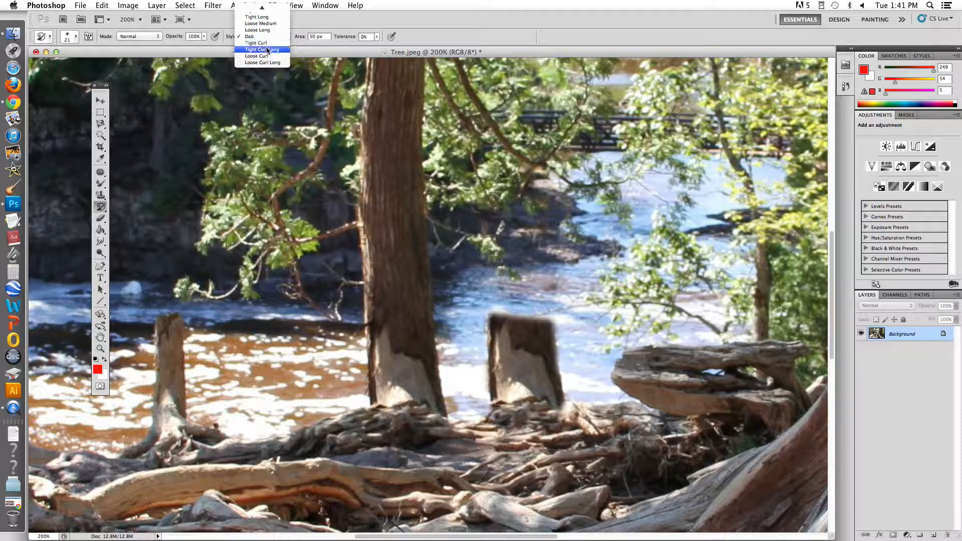
click(267, 55)
mouse_move(566, 343)
mouse_down()
mouse_move(493, 305)
mouse_move(418, 248)
mouse_move(385, 264)
mouse_move(359, 336)
mouse_move(395, 383)
mouse_move(312, 283)
mouse_move(335, 183)
mouse_move(387, 147)
mouse_move(434, 143)
mouse_move(506, 215)
mouse_move(672, 257)
mouse_move(699, 333)
mouse_move(636, 375)
mouse_move(553, 402)
mouse_move(640, 446)
mouse_up()
key(ctrl+z)
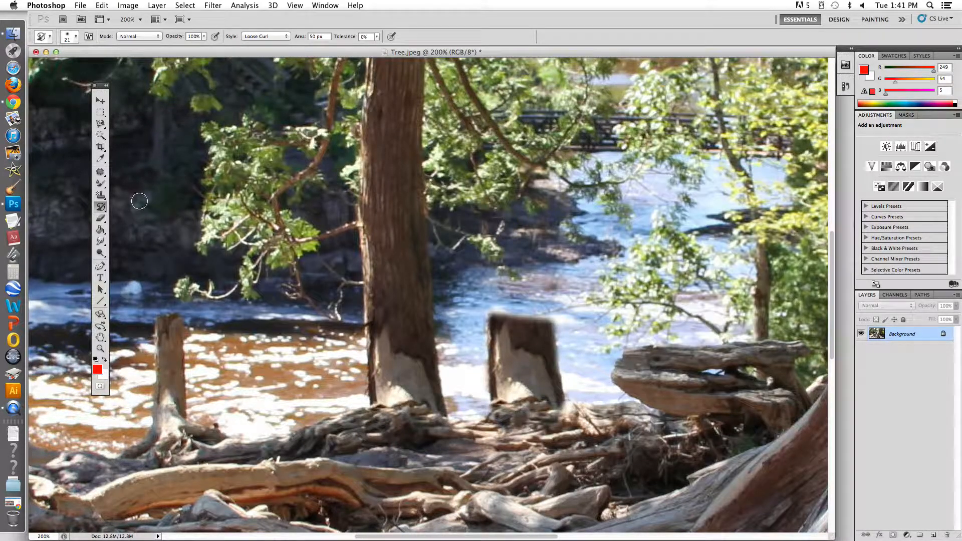
Erase over the cloned stump beside the middle trunk with the Eraser tool.
click(103, 210)
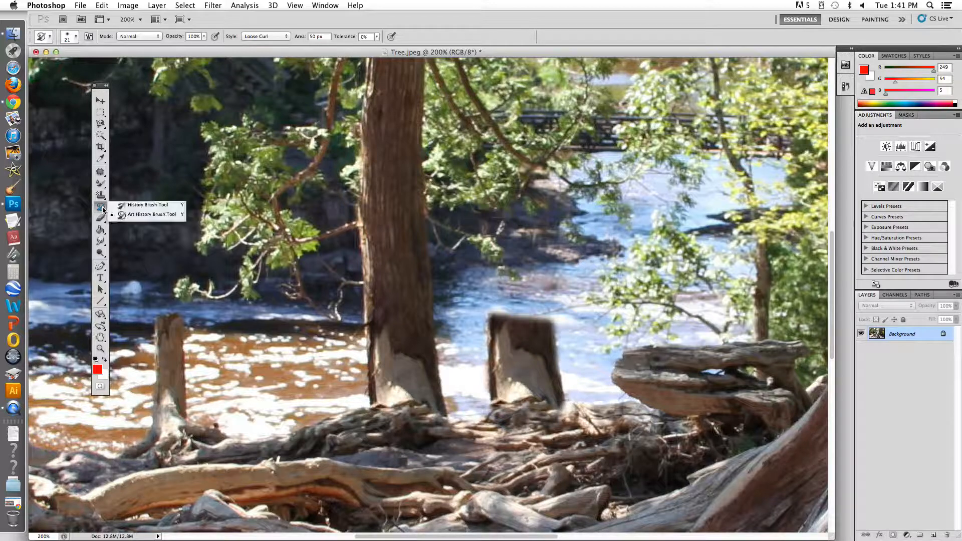
click(148, 219)
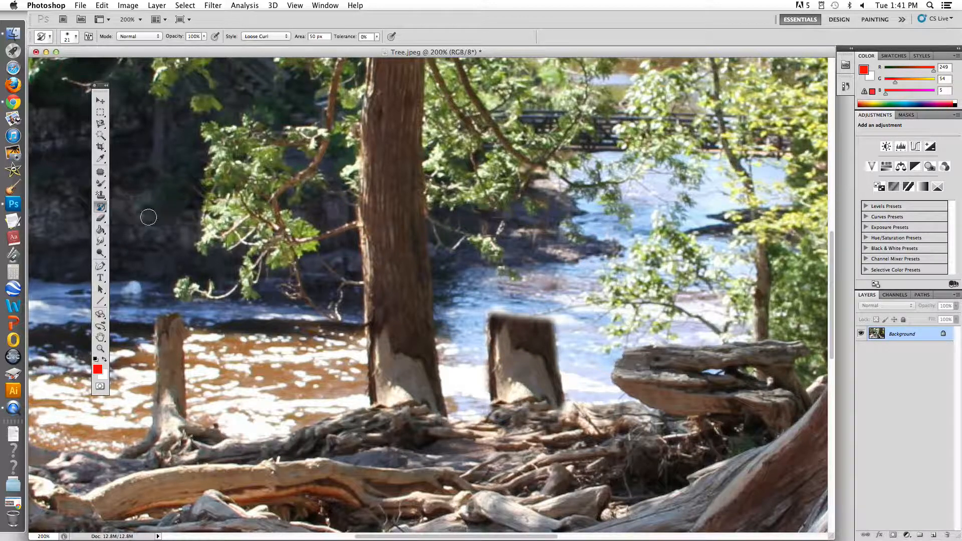
click(101, 218)
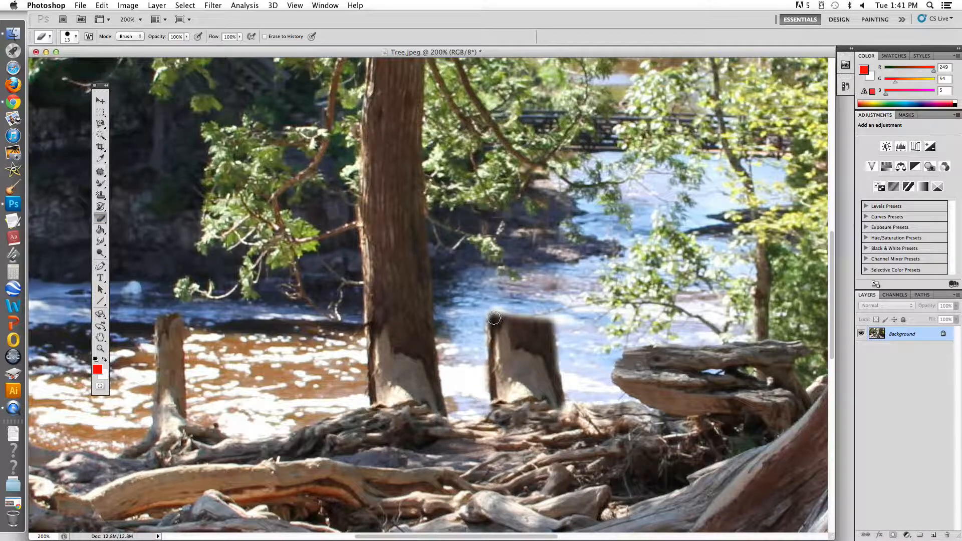
mouse_move(486, 316)
mouse_down()
mouse_move(547, 323)
mouse_move(491, 318)
mouse_move(515, 325)
mouse_move(475, 336)
mouse_move(509, 354)
mouse_move(479, 368)
mouse_move(562, 383)
mouse_move(564, 396)
mouse_move(486, 414)
mouse_move(525, 392)
mouse_up()
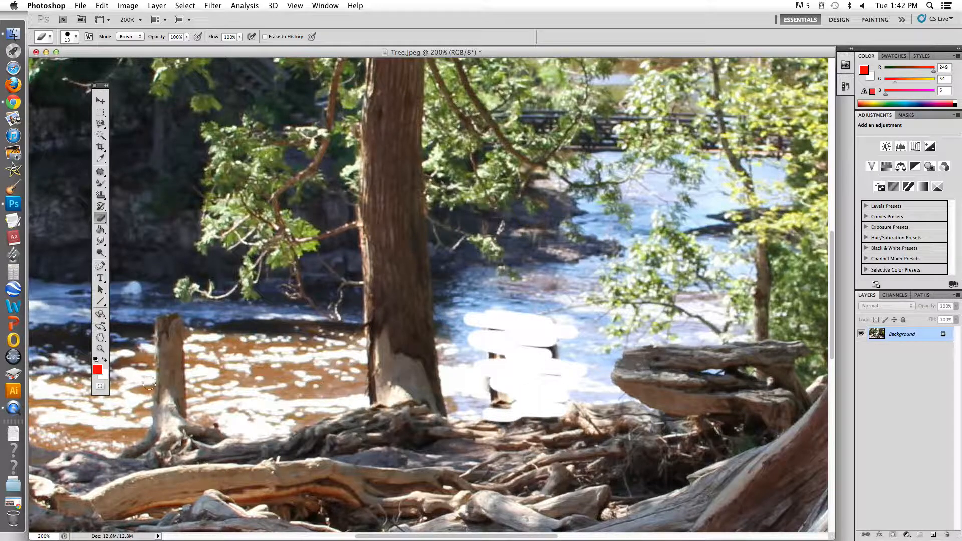
Set the background colour to the near-black 070000.
click(104, 379)
click(459, 317)
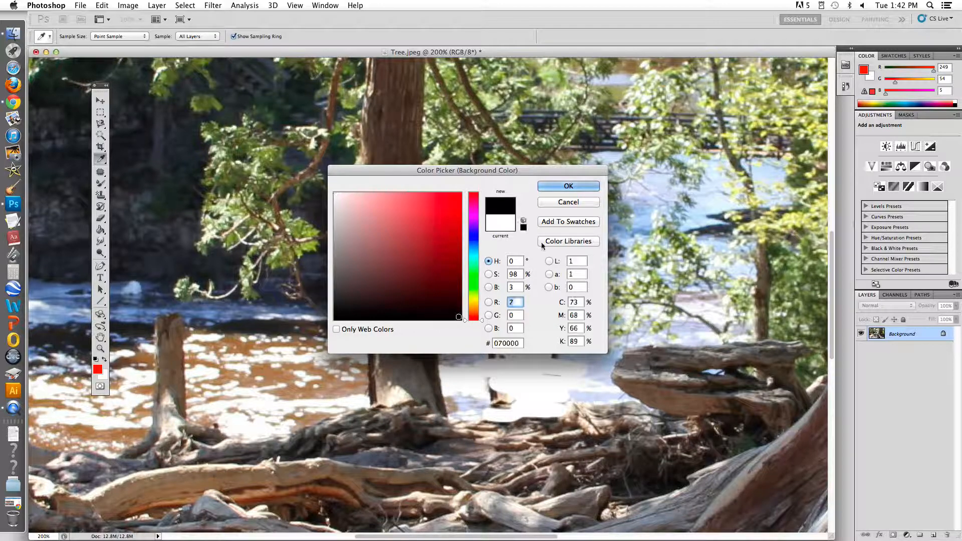
click(568, 186)
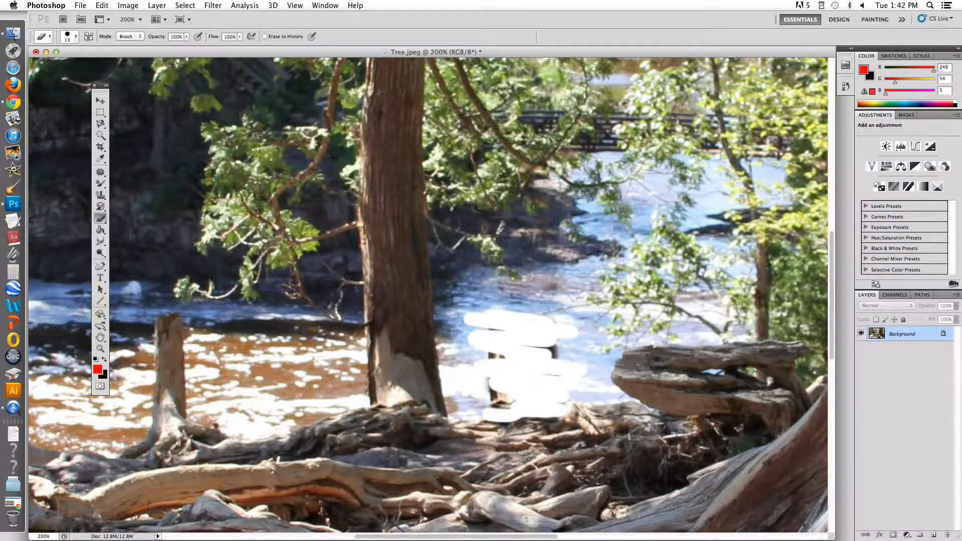
Erase over the stump area with the dark background colour and draw a question mark above it.
mouse_move(471, 318)
mouse_down()
mouse_move(581, 319)
mouse_move(528, 346)
mouse_move(537, 379)
mouse_move(492, 389)
mouse_move(483, 405)
mouse_move(534, 423)
mouse_up()
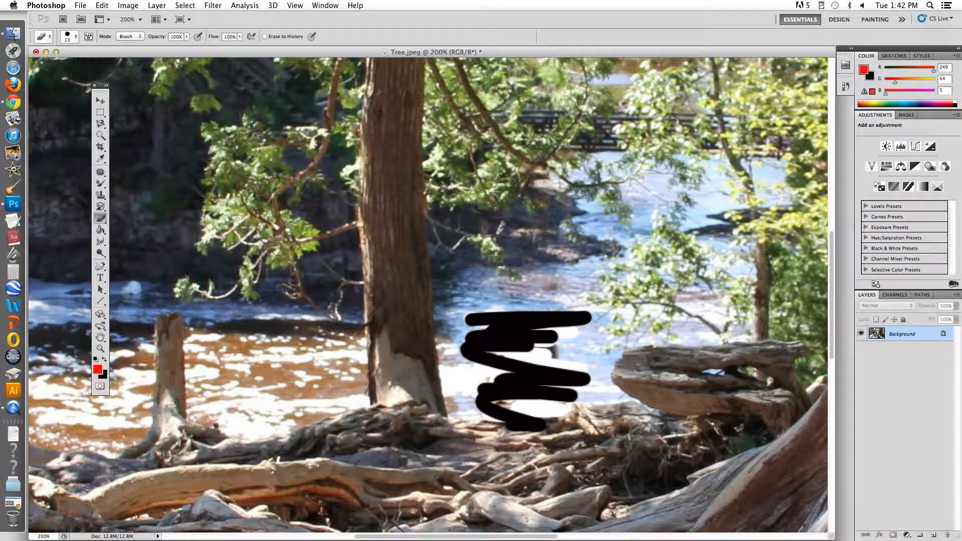
mouse_move(525, 229)
mouse_down()
mouse_move(532, 211)
mouse_move(571, 205)
mouse_move(525, 260)
mouse_up()
click(527, 290)
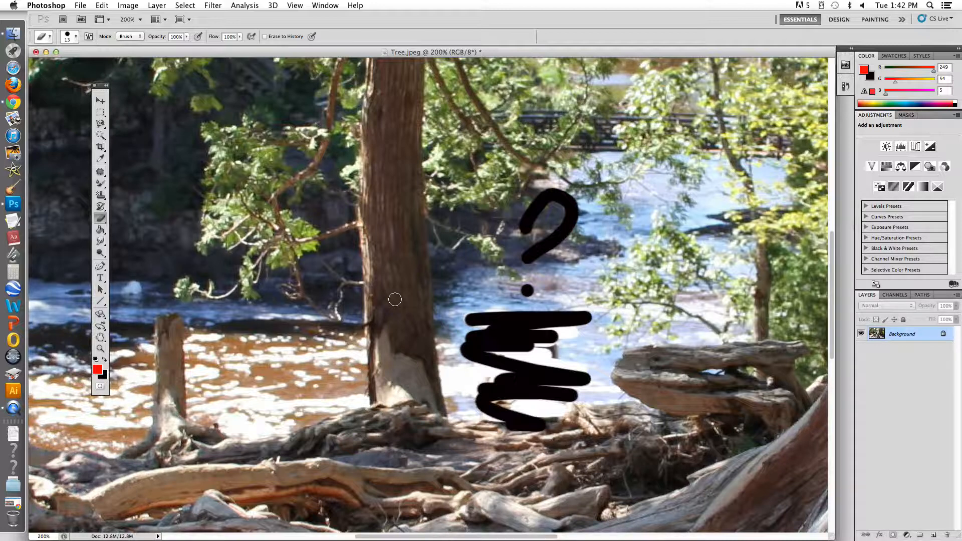
Choose the Background Eraser and undo all the eraser strokes over the stump and river.
click(99, 221)
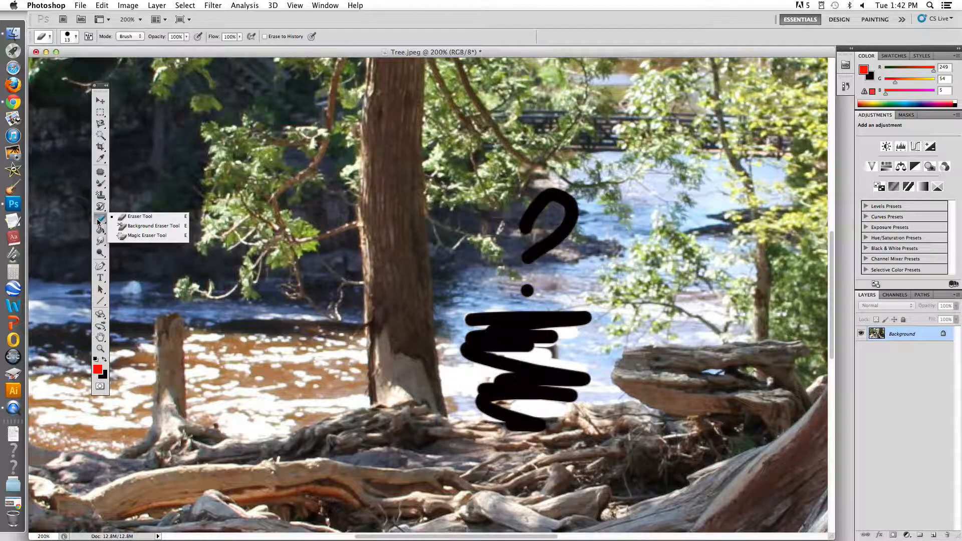
click(138, 226)
key(super+minus)
key(super+minus)
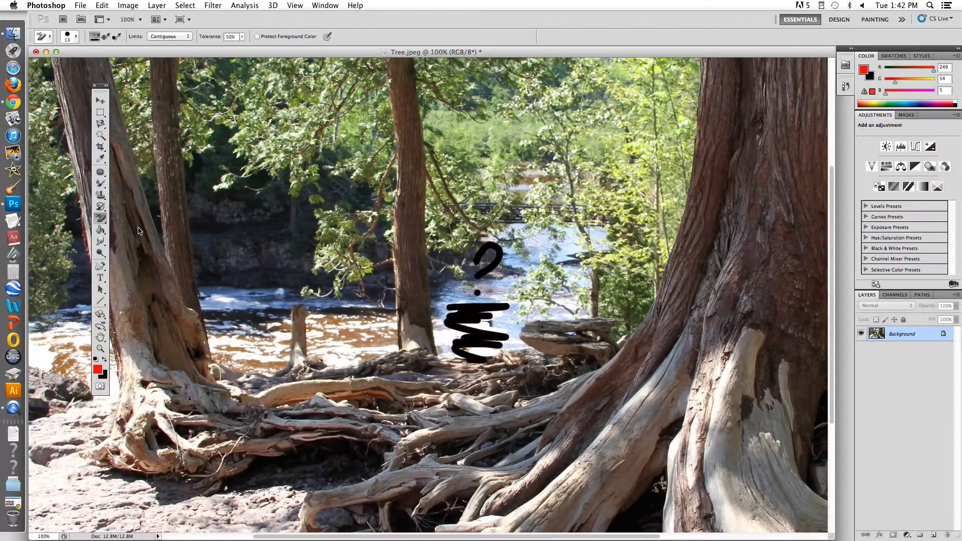
key(alt+super+z)
key(alt+super+z)
key(alt+super+z)
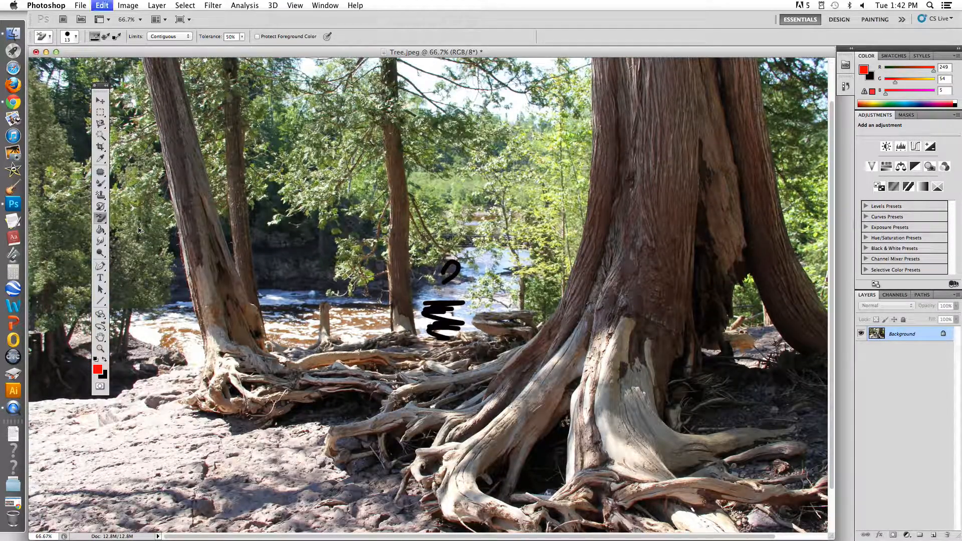
key(alt+super+z)
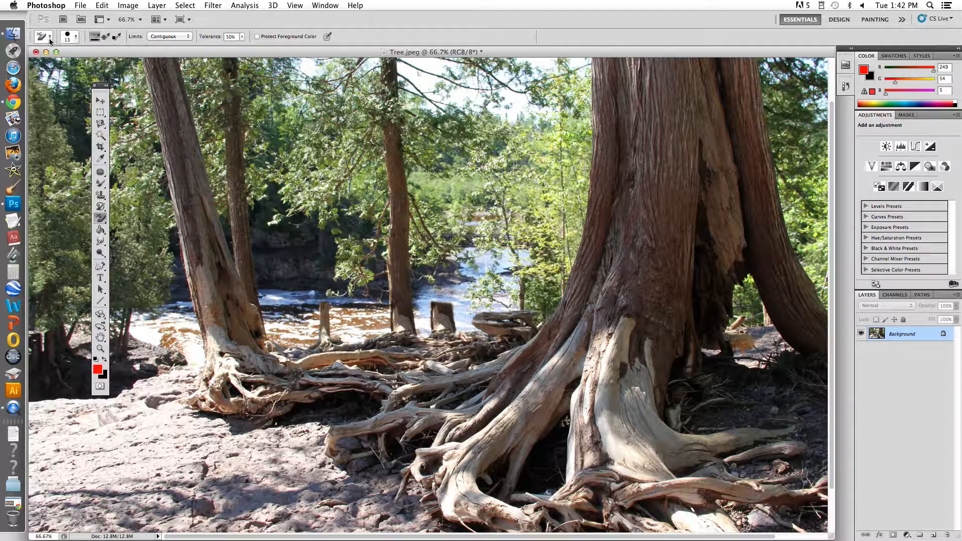
Enlarge the Background Eraser to 102 px and erase the foliage and river between the middle and large trunks.
click(75, 37)
drag(46, 63, 77, 69)
mouse_move(507, 210)
mouse_down()
mouse_move(446, 222)
mouse_move(532, 218)
mouse_move(462, 249)
mouse_move(521, 214)
mouse_move(507, 273)
mouse_move(550, 199)
mouse_move(530, 289)
mouse_move(544, 235)
mouse_move(537, 309)
mouse_move(564, 221)
mouse_move(564, 75)
mouse_move(582, 144)
mouse_move(562, 229)
mouse_move(544, 149)
mouse_move(521, 150)
mouse_move(515, 118)
mouse_move(486, 186)
mouse_move(482, 107)
mouse_move(469, 164)
mouse_move(448, 178)
mouse_move(456, 103)
mouse_move(419, 197)
mouse_move(433, 147)
mouse_move(472, 165)
mouse_move(487, 224)
mouse_move(491, 195)
mouse_move(549, 150)
mouse_move(539, 200)
mouse_move(504, 247)
mouse_move(511, 217)
mouse_up()
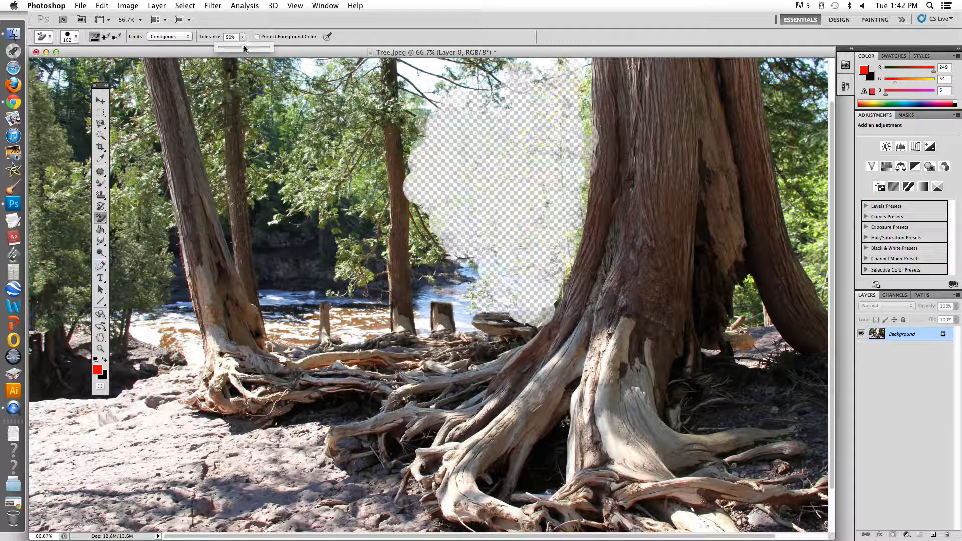
Raise the Background Eraser tolerance to 100%, erase more between the middle and large trunks, and undo all the background erasing.
drag(244, 45, 270, 47)
mouse_move(560, 105)
mouse_down()
mouse_move(523, 328)
mouse_move(465, 269)
mouse_move(479, 244)
mouse_move(468, 214)
mouse_move(444, 221)
mouse_move(427, 248)
mouse_move(417, 222)
mouse_move(414, 235)
mouse_move(398, 53)
mouse_move(538, 55)
mouse_move(407, 76)
mouse_move(506, 78)
mouse_move(527, 97)
mouse_move(424, 109)
mouse_move(456, 83)
mouse_move(615, 101)
mouse_move(575, 186)
mouse_up()
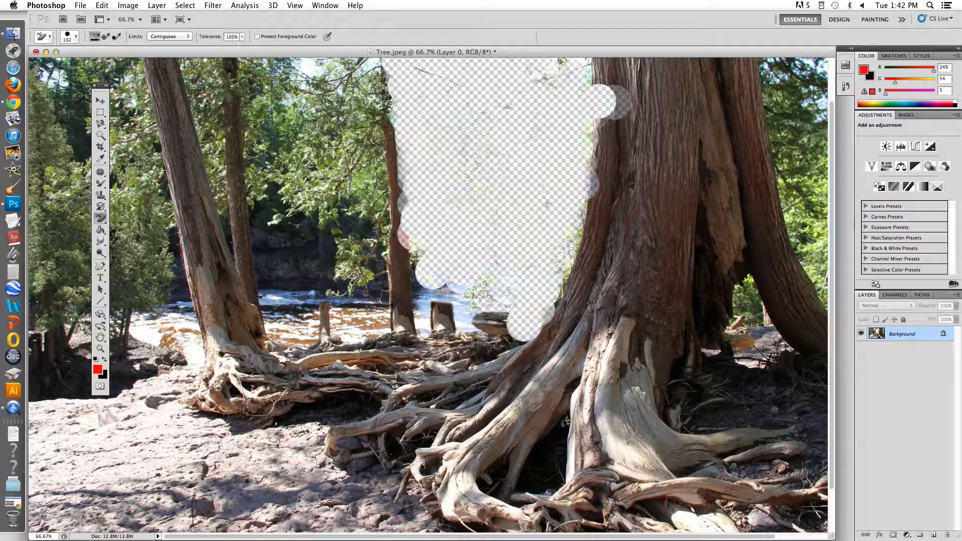
key(alt+super+z)
key(alt+super+z)
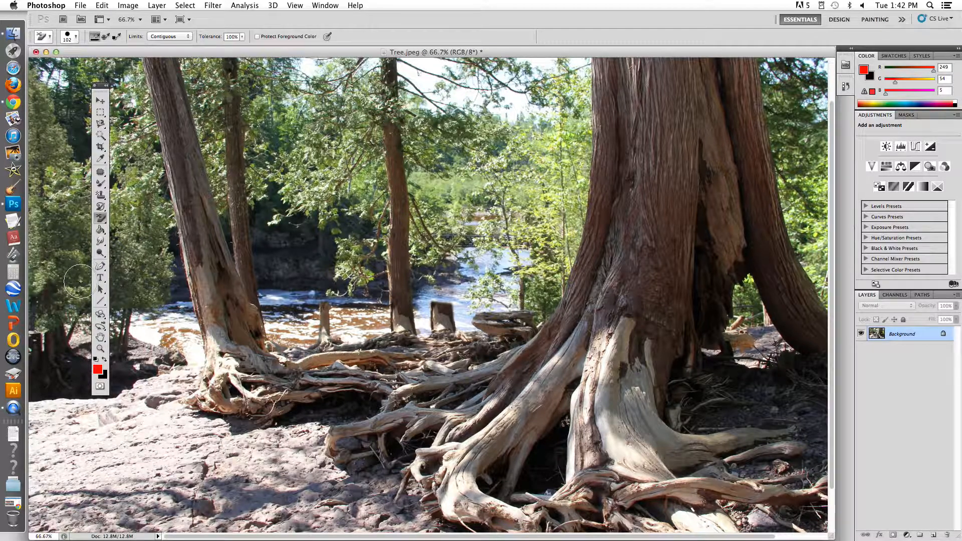
Erase the dark riverbank, the left trunks, the middle trunk and the large tree's bark with the Magic Eraser at tolerance 32.
drag(100, 220, 170, 237)
click(289, 256)
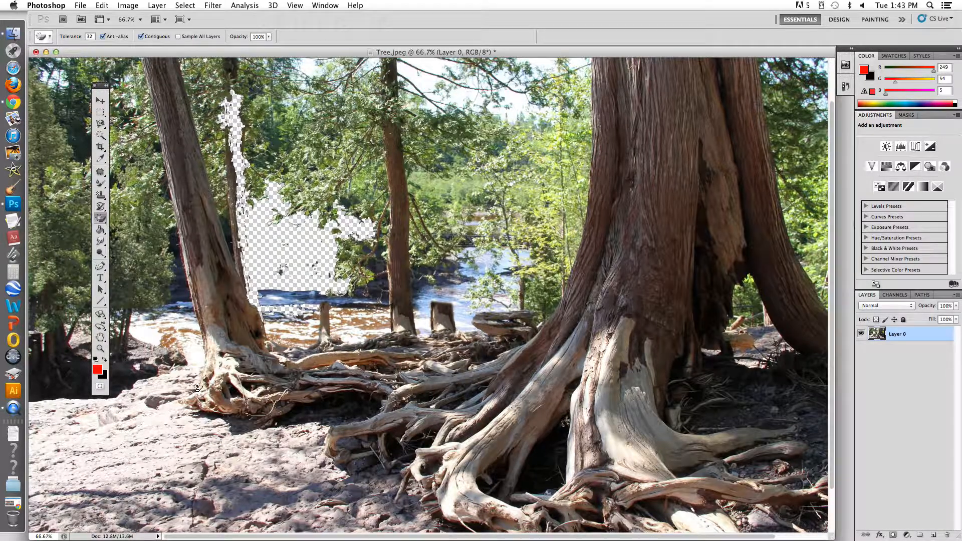
click(201, 261)
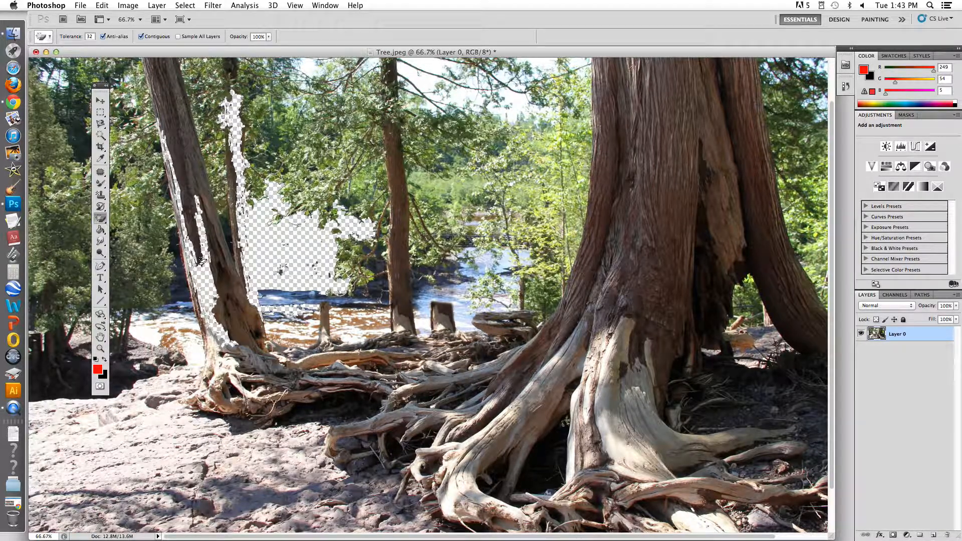
click(188, 173)
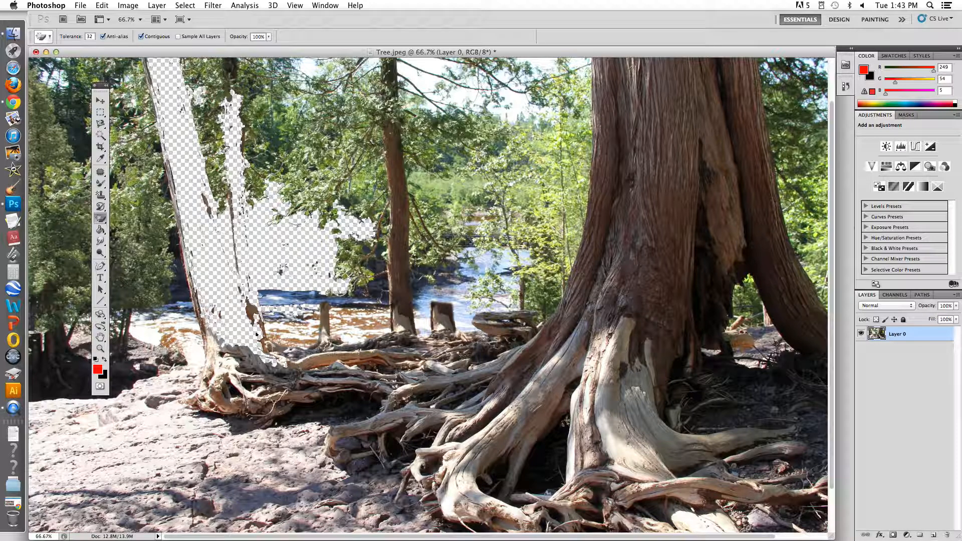
click(403, 193)
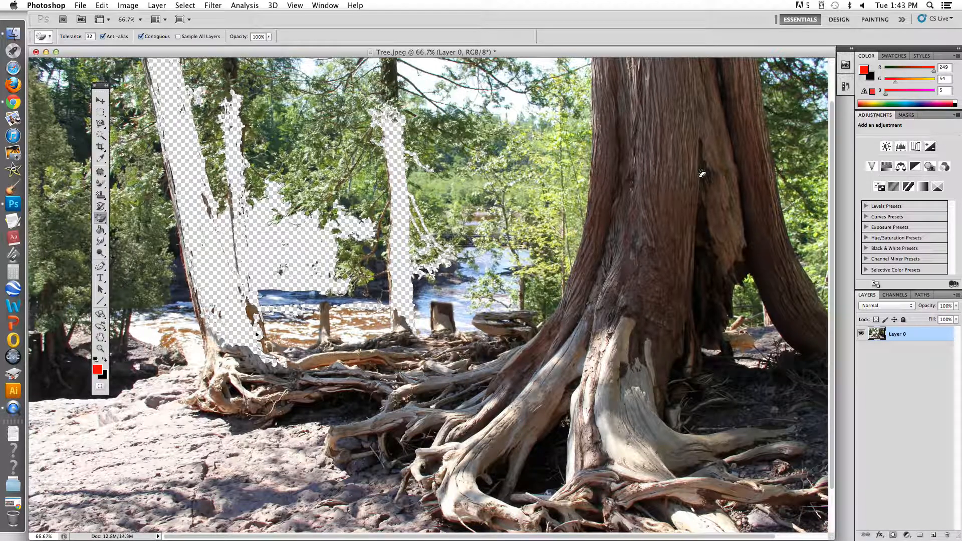
click(672, 177)
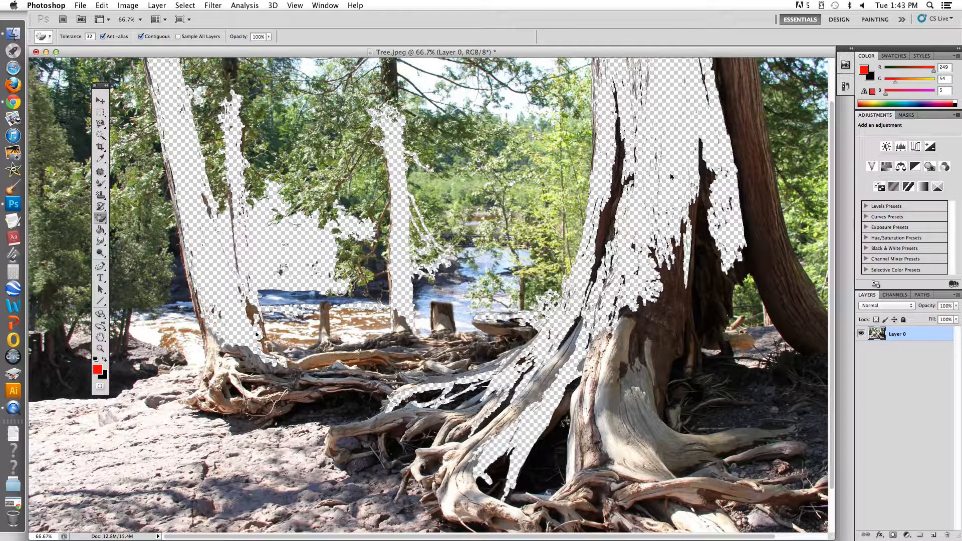
Undo all the Magic Eraser deletions on the riverbank and trunks.
key(super+alt+z)
key(super+alt+z)
key(super+alt+z)
key(super+alt+z)
key(super+alt+z)
key(super+alt+z)
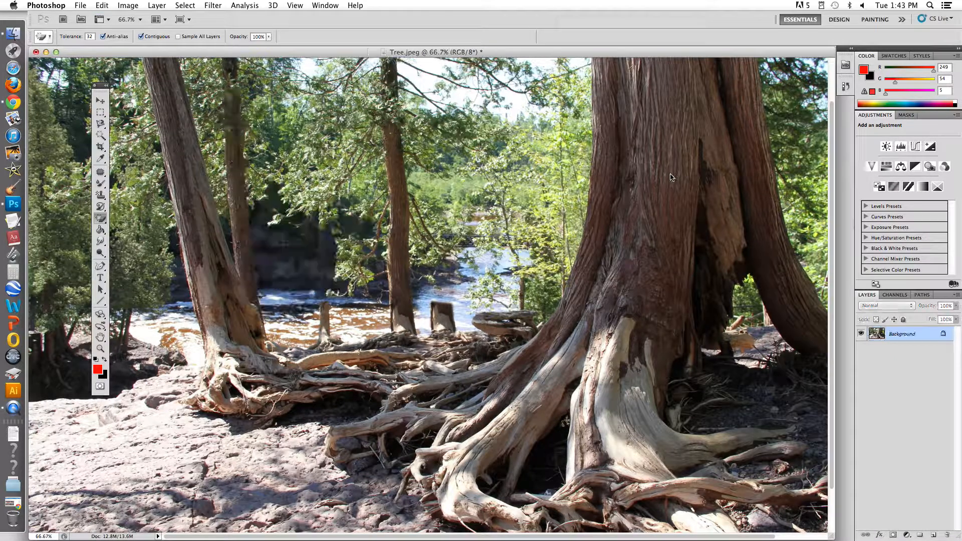